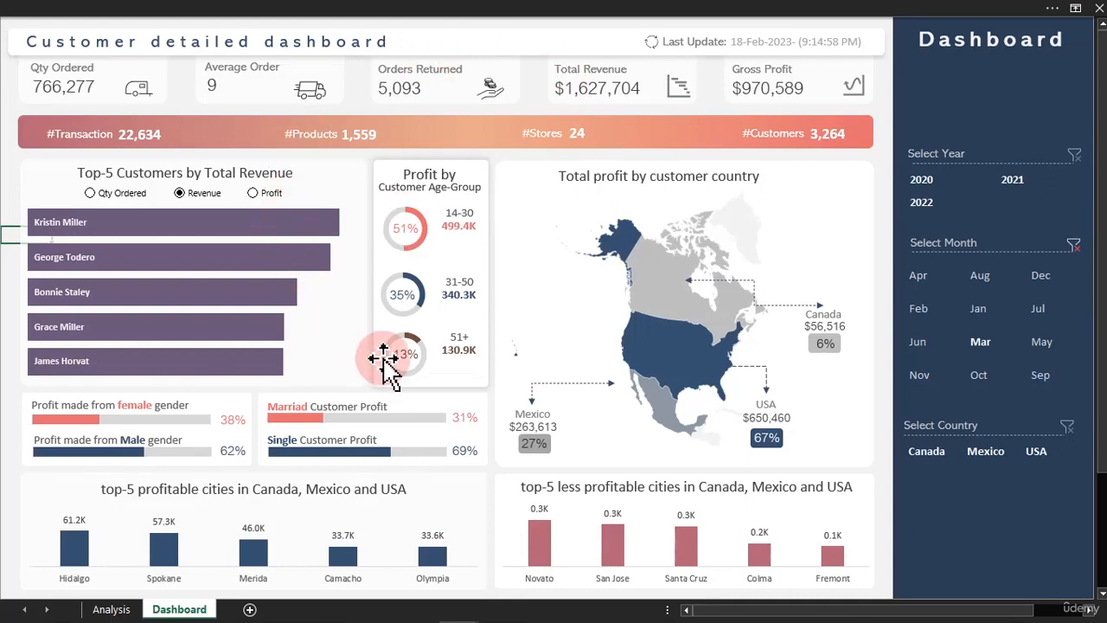
Filter the customer dashboard by month, choosing Aug and Sep.
{"action": "mouse_move", "coordinate": [385, 359]}
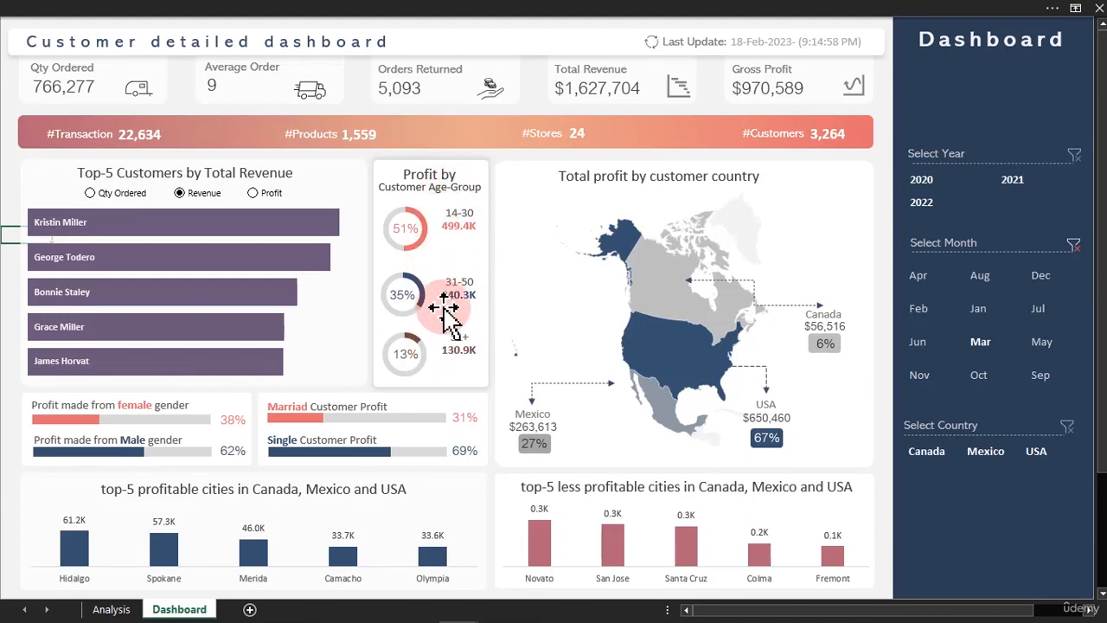
{"action": "left_click", "coordinate": [978, 274]}
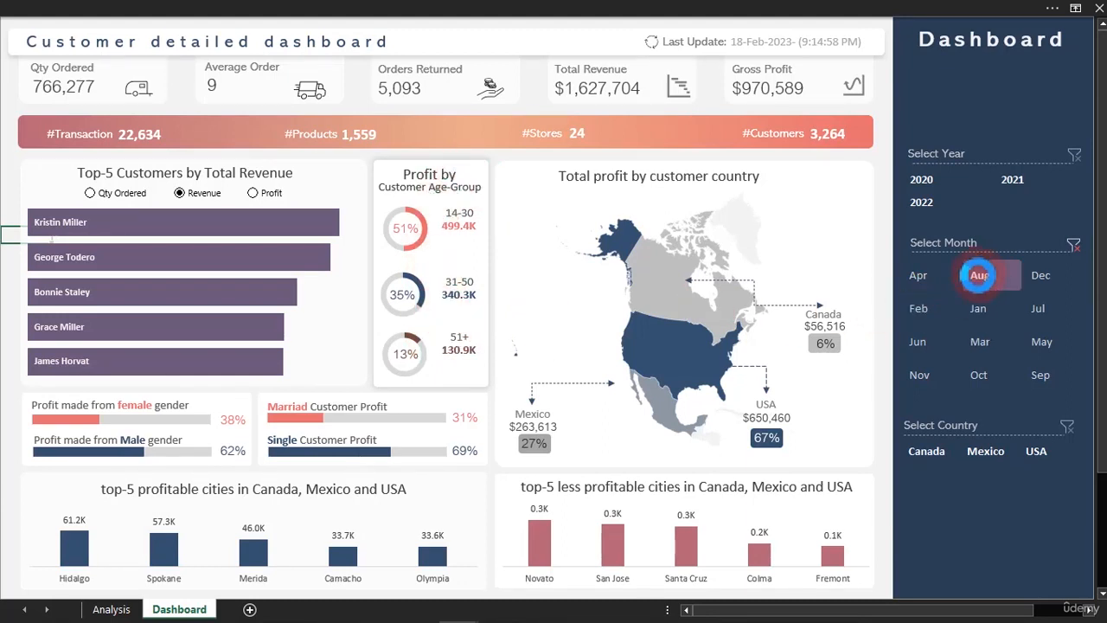
{"action": "left_click", "coordinate": [1040, 377]}
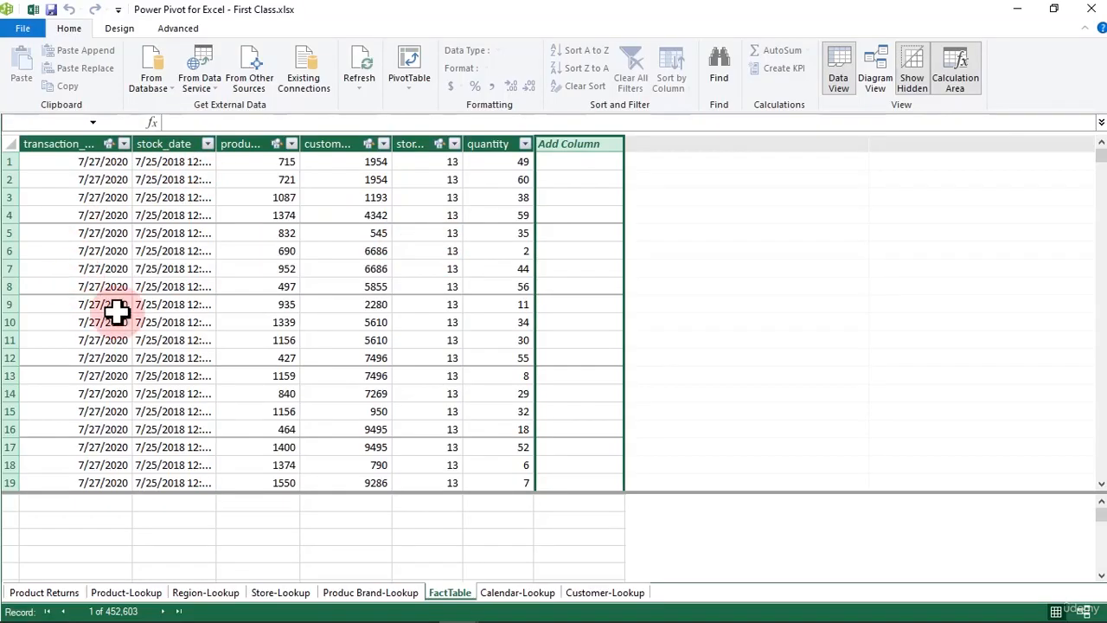
Format the FactTable's stock_date column as the date-only style *3/14/2001 and widen the transaction_date column to fit its header.
{"action": "left_click", "coordinate": [165, 143]}
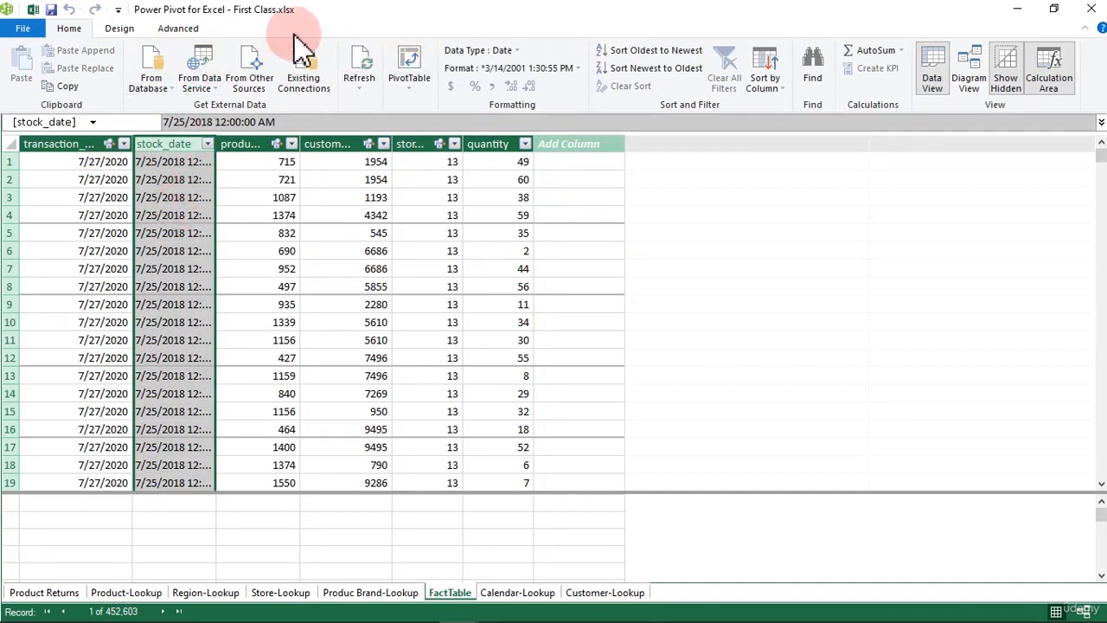
{"action": "left_click", "coordinate": [575, 69]}
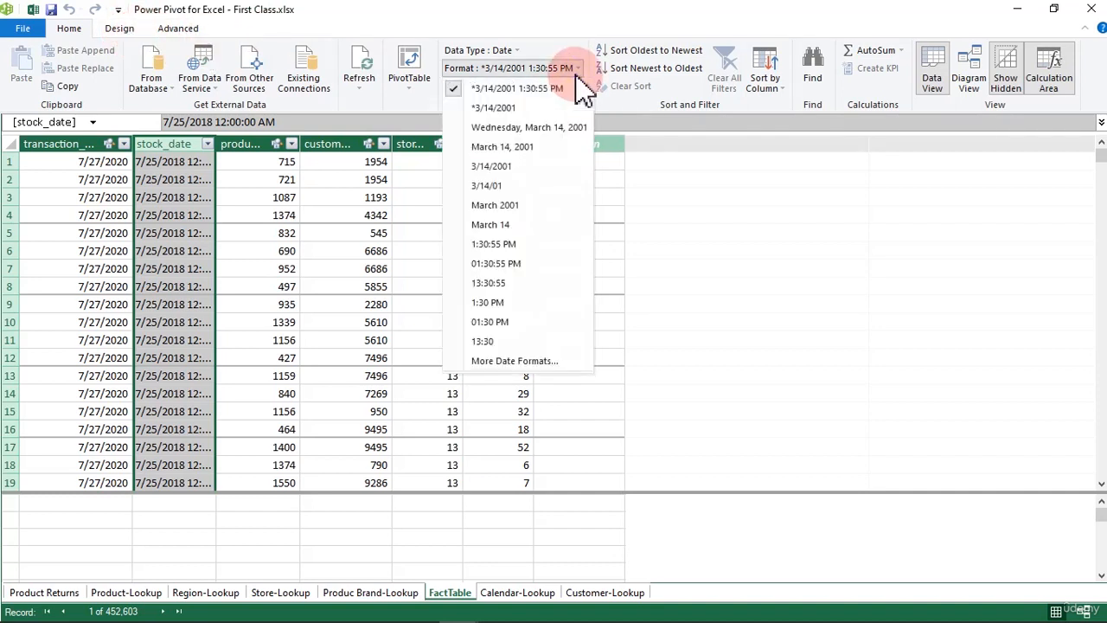
{"action": "left_click", "coordinate": [489, 108]}
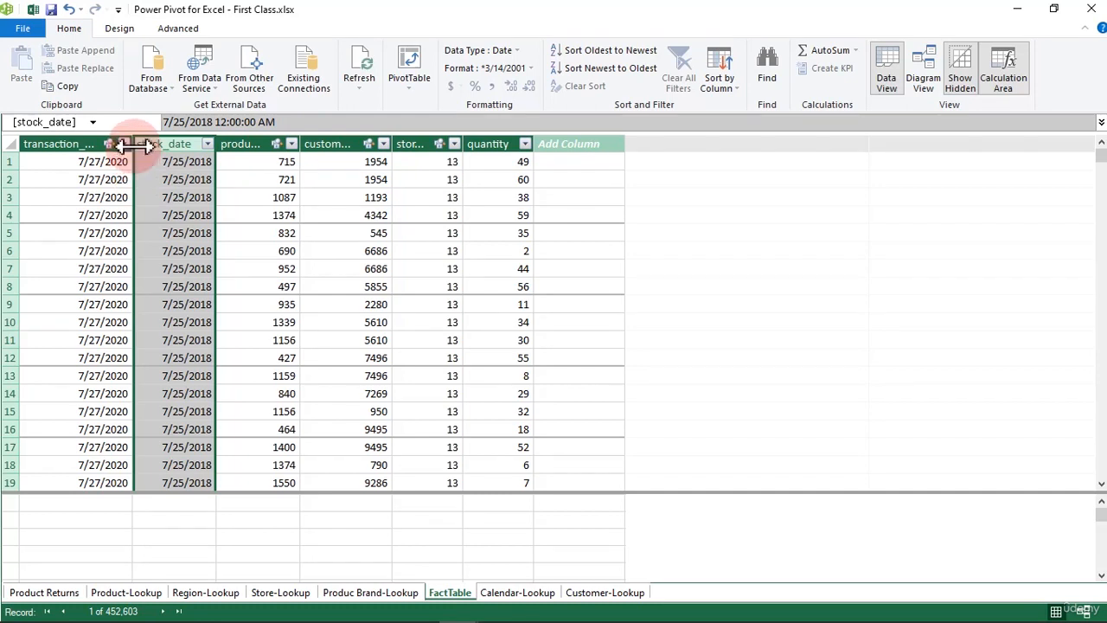
{"action": "left_click_drag", "start_coordinate": [134, 145], "coordinate": [146, 145]}
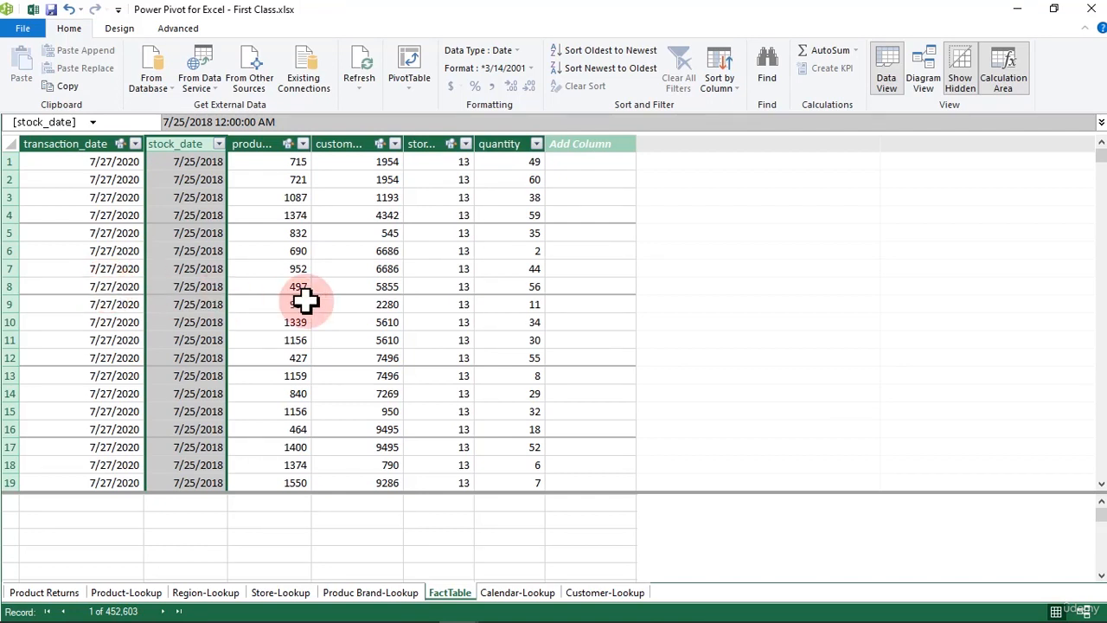
{"action": "left_click", "coordinate": [573, 162]}
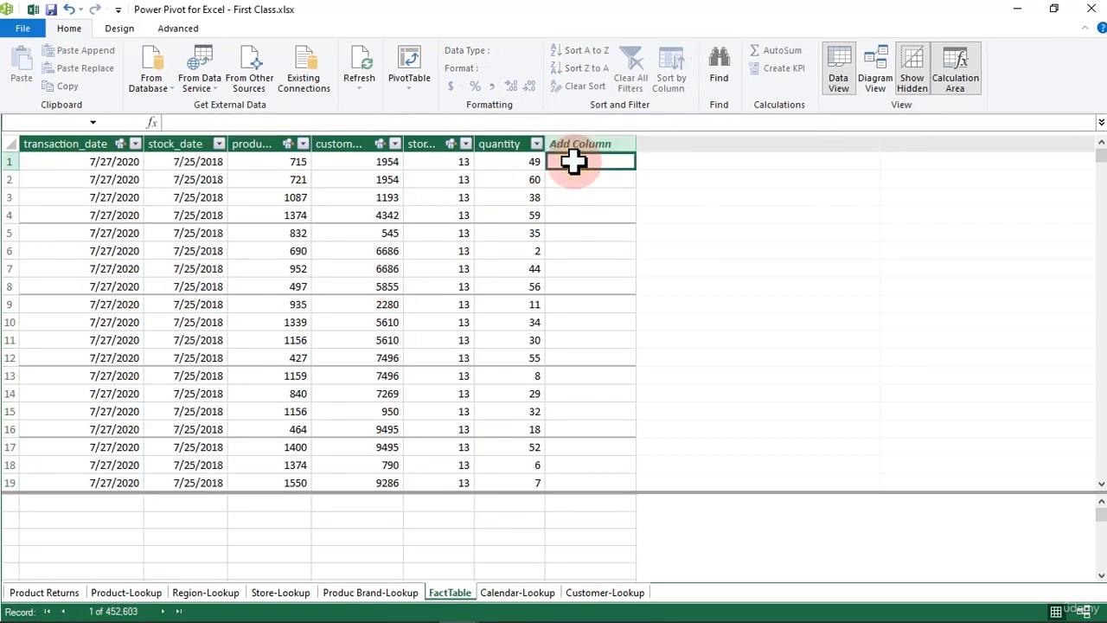
{"action": "left_click", "coordinate": [186, 521]}
{"action": "left_click", "coordinate": [251, 522]}
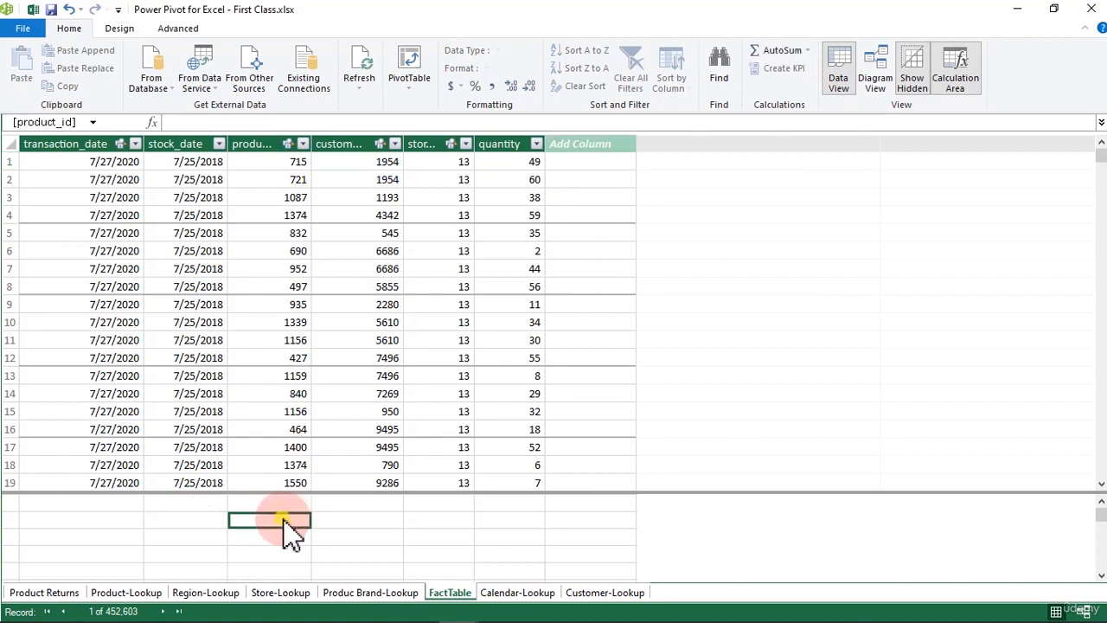
{"action": "left_click", "coordinate": [345, 521]}
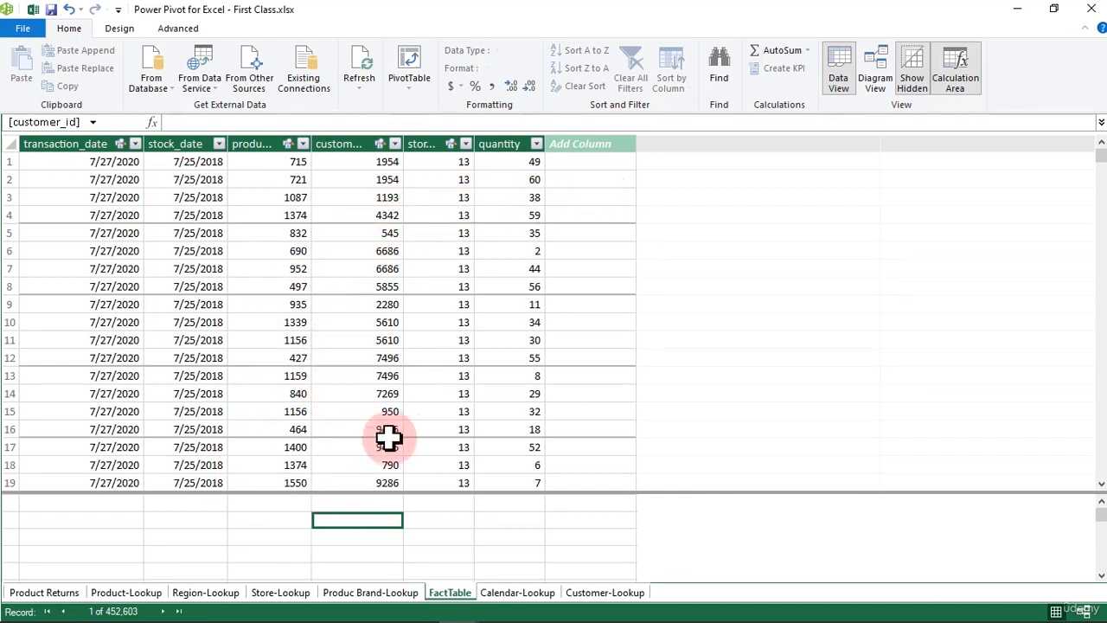
Format the birthdate column of the Customer-Lookup table as *3/14/2001 and adjust its width to fit the dates.
{"action": "left_click", "coordinate": [588, 593]}
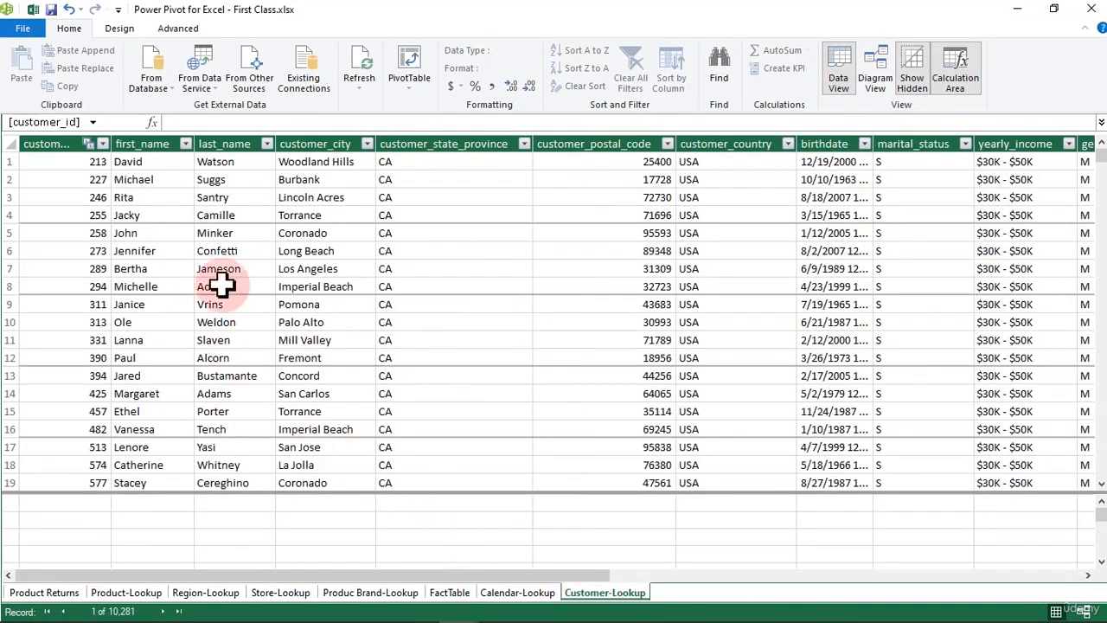
{"action": "left_click_drag", "start_coordinate": [594, 577], "coordinate": [1090, 581]}
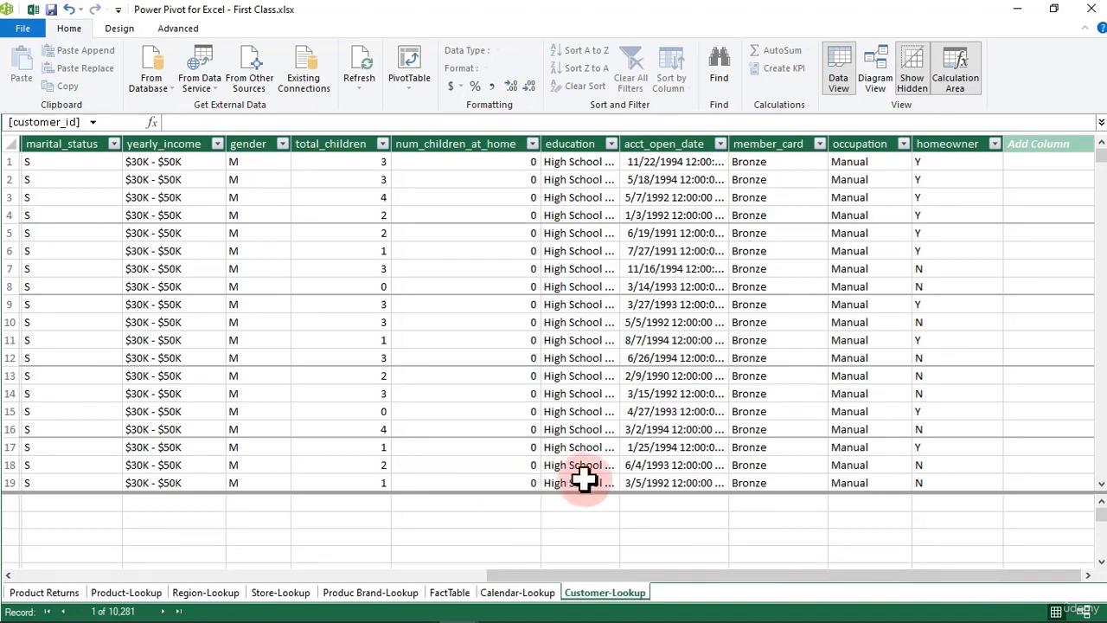
{"action": "left_click_drag", "start_coordinate": [716, 577], "coordinate": [526, 586]}
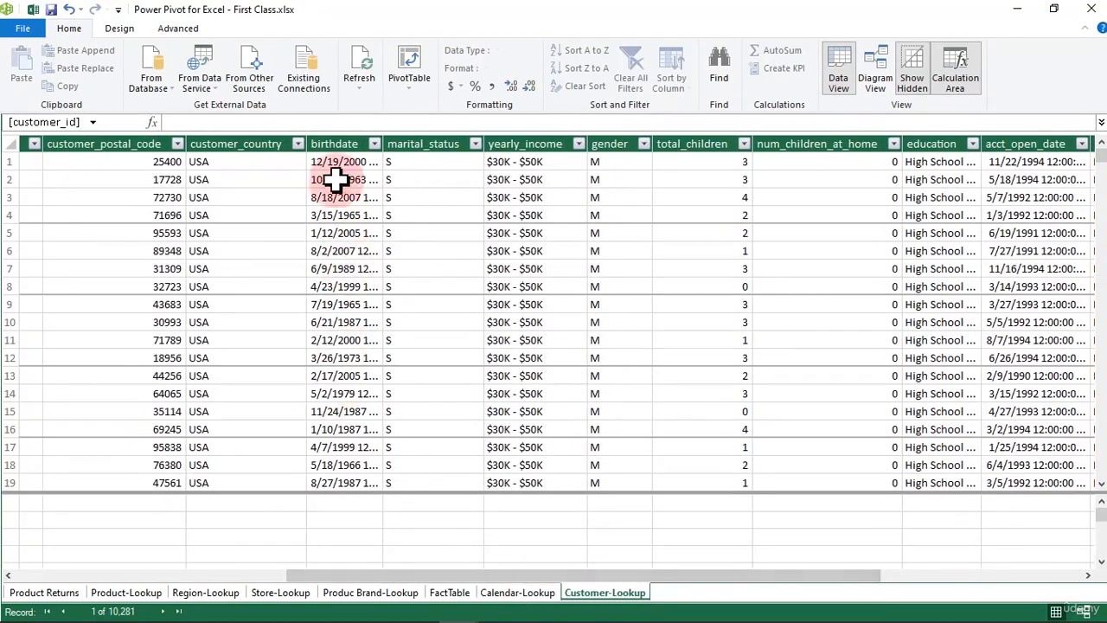
{"action": "left_click", "coordinate": [338, 143]}
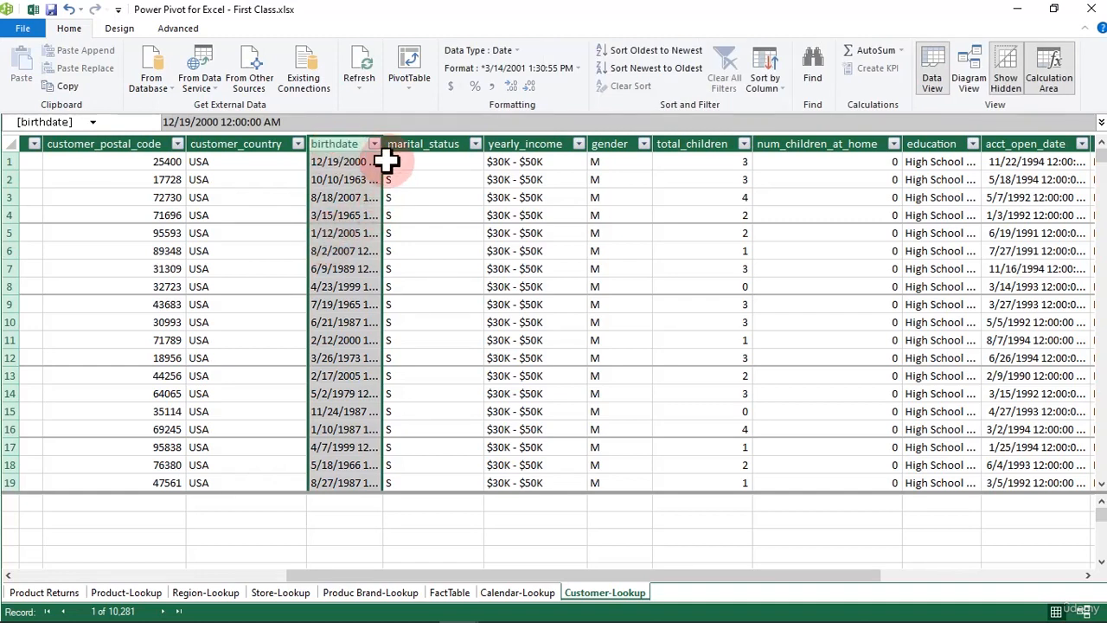
{"action": "left_click_drag", "start_coordinate": [381, 144], "coordinate": [418, 147]}
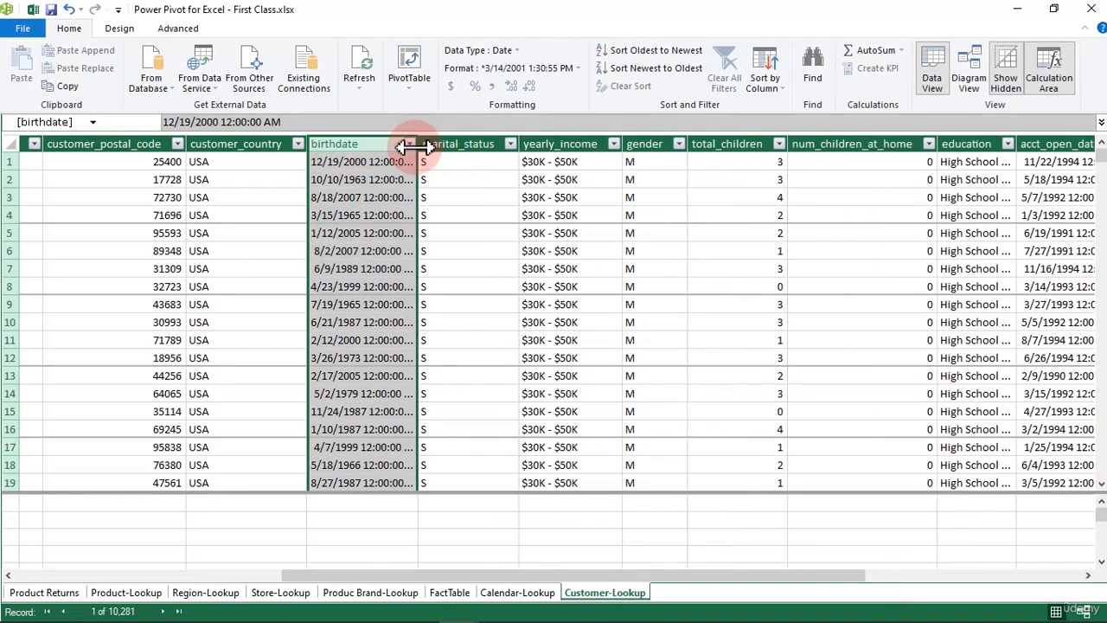
{"action": "left_click", "coordinate": [575, 69]}
{"action": "left_click", "coordinate": [510, 117]}
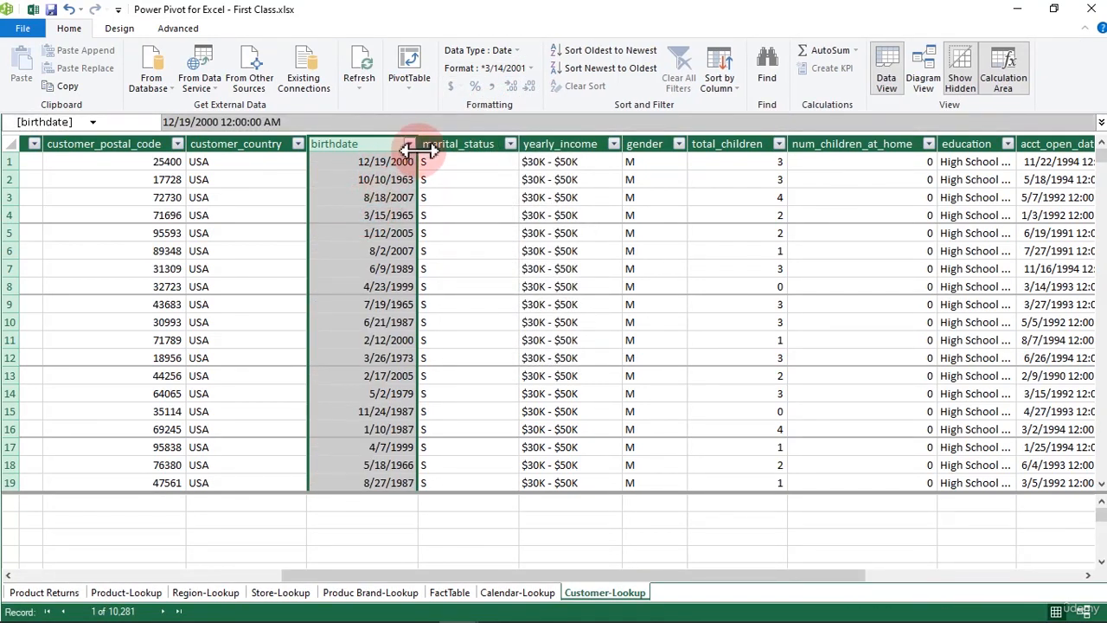
{"action": "left_click_drag", "start_coordinate": [419, 145], "coordinate": [393, 162]}
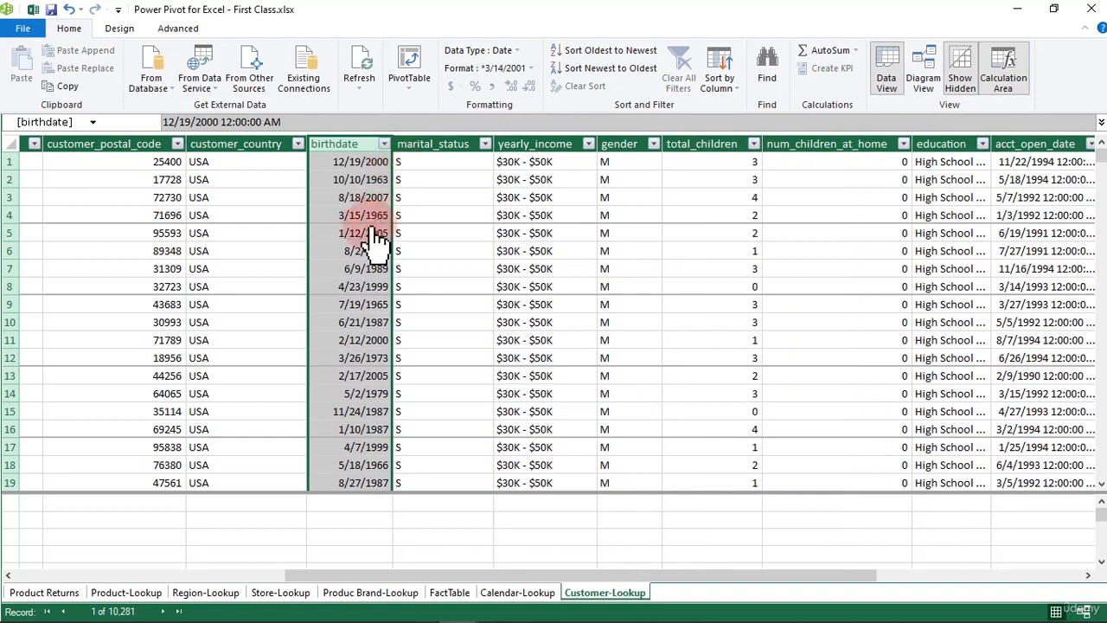
{"action": "left_click", "coordinate": [358, 197]}
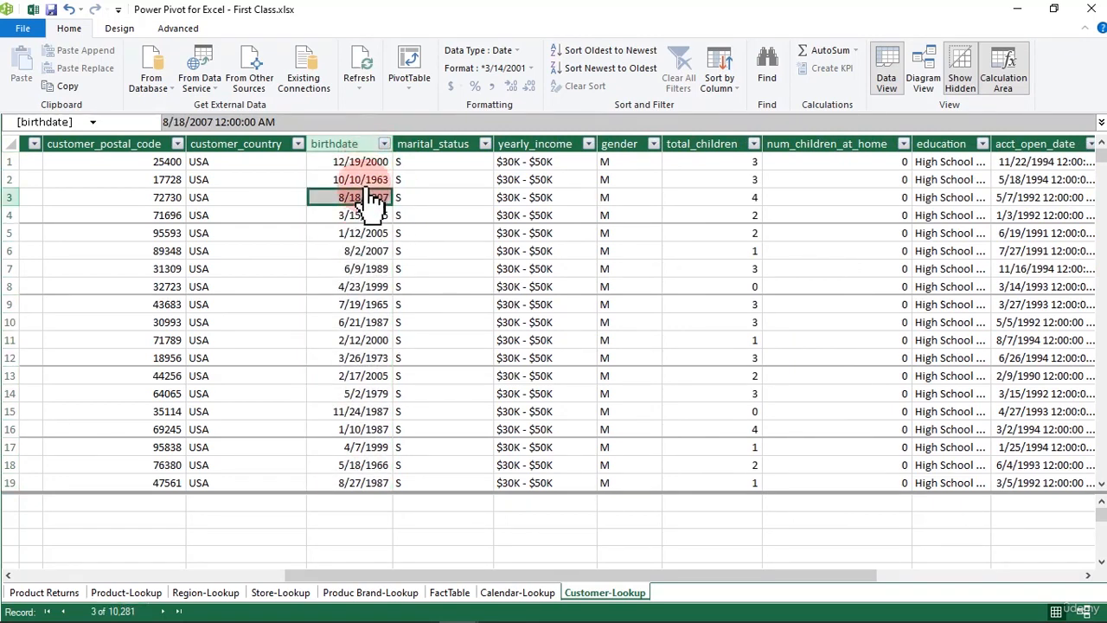
{"action": "left_click", "coordinate": [369, 253]}
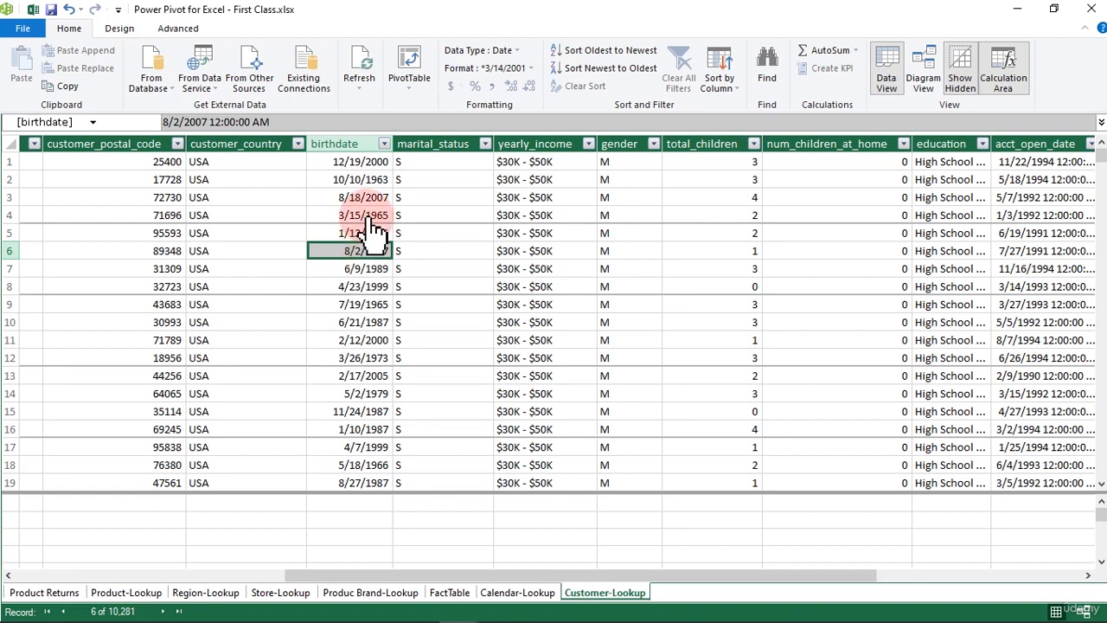
{"action": "left_click", "coordinate": [367, 522]}
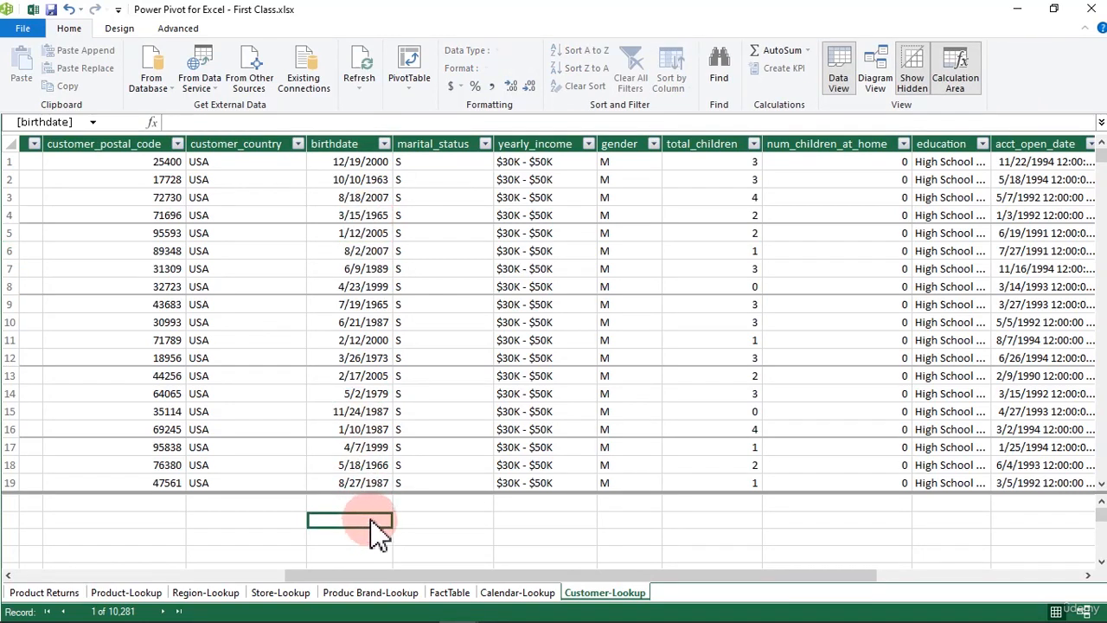
{"action": "left_click", "coordinate": [344, 216]}
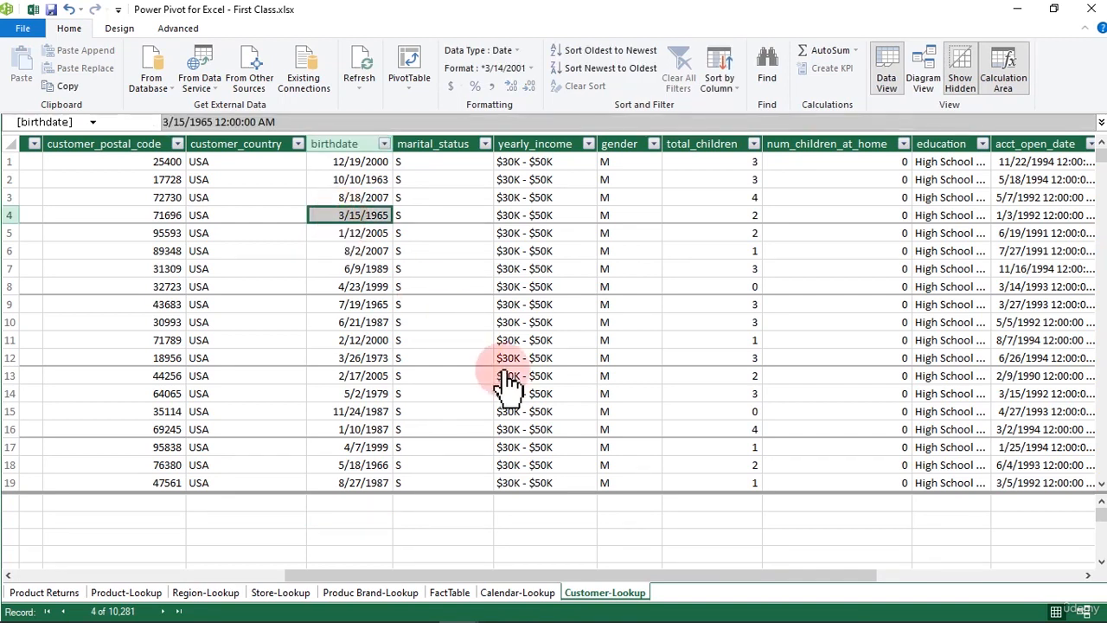
{"action": "mouse_move", "coordinate": [761, 575]}
{"action": "left_mouse_down"}
{"action": "mouse_move", "coordinate": [929, 563]}
{"action": "mouse_move", "coordinate": [895, 573]}
{"action": "left_mouse_up"}
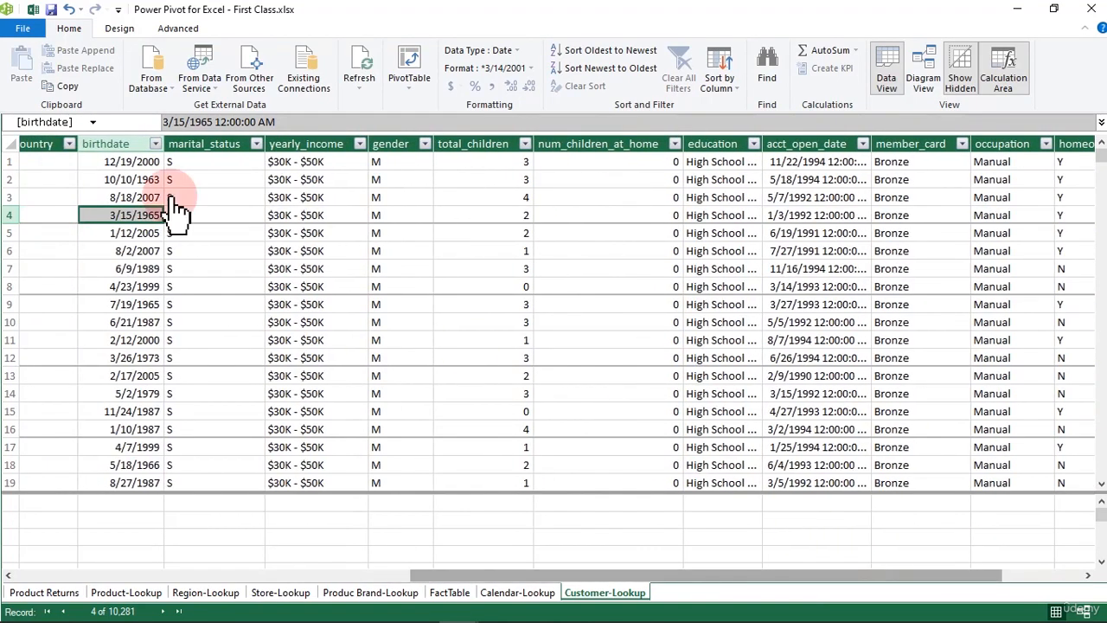
{"action": "left_click", "coordinate": [107, 143]}
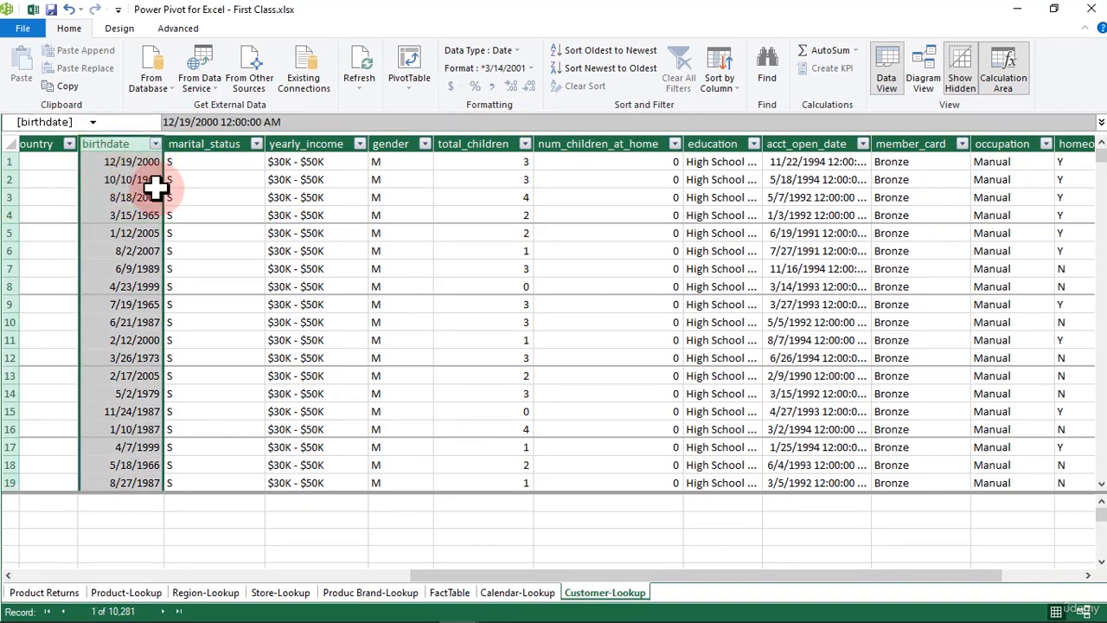
Start a DATEDIFF formula in a new calculated column at the end of the Customer-Lookup table.
{"action": "left_click_drag", "start_coordinate": [804, 574], "coordinate": [984, 576]}
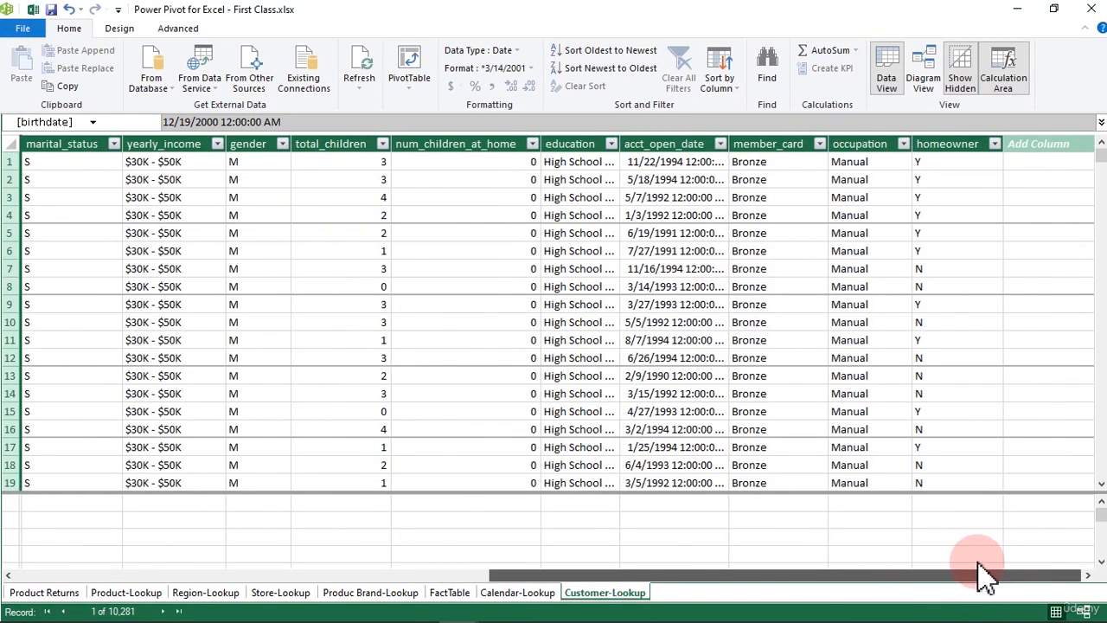
{"action": "left_click", "coordinate": [1040, 154]}
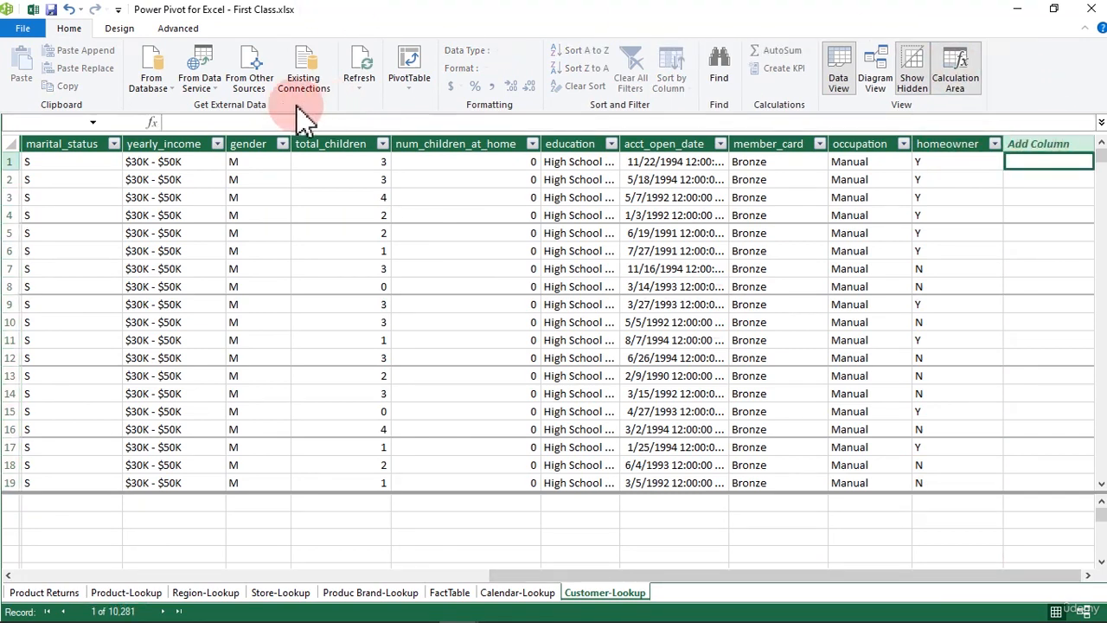
{"action": "left_click", "coordinate": [268, 121]}
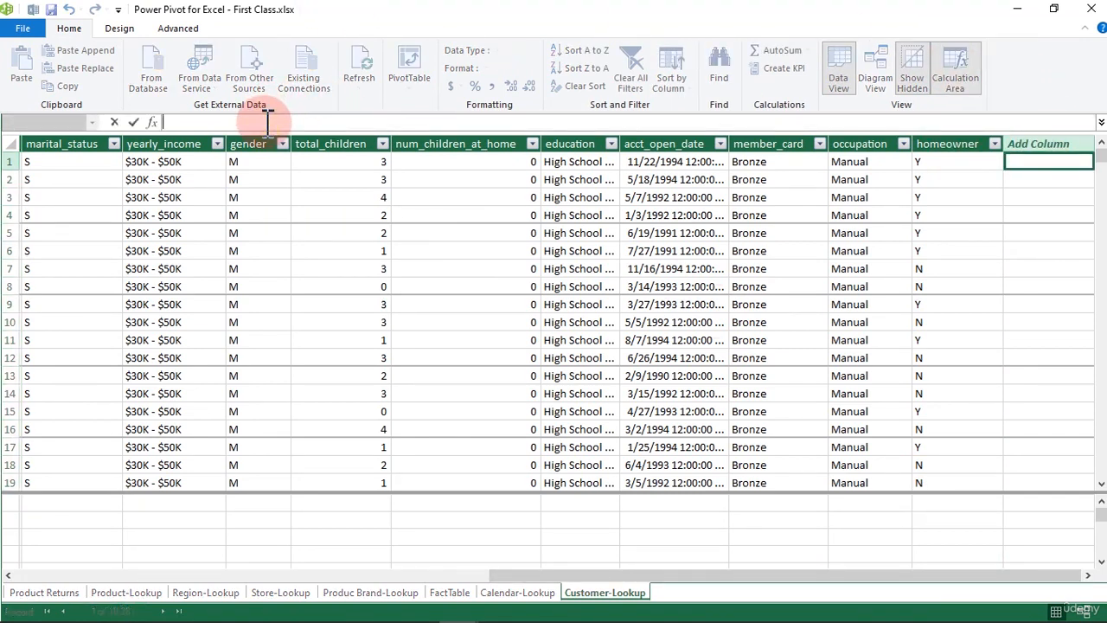
{"action": "type", "text": "="}
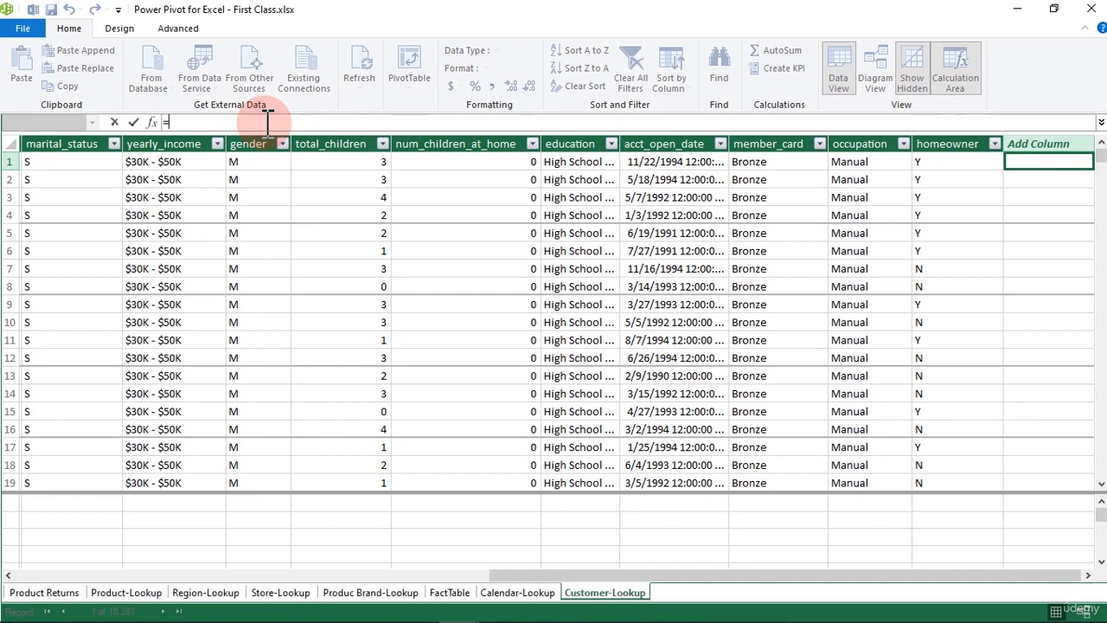
{"action": "type", "text": "data"}
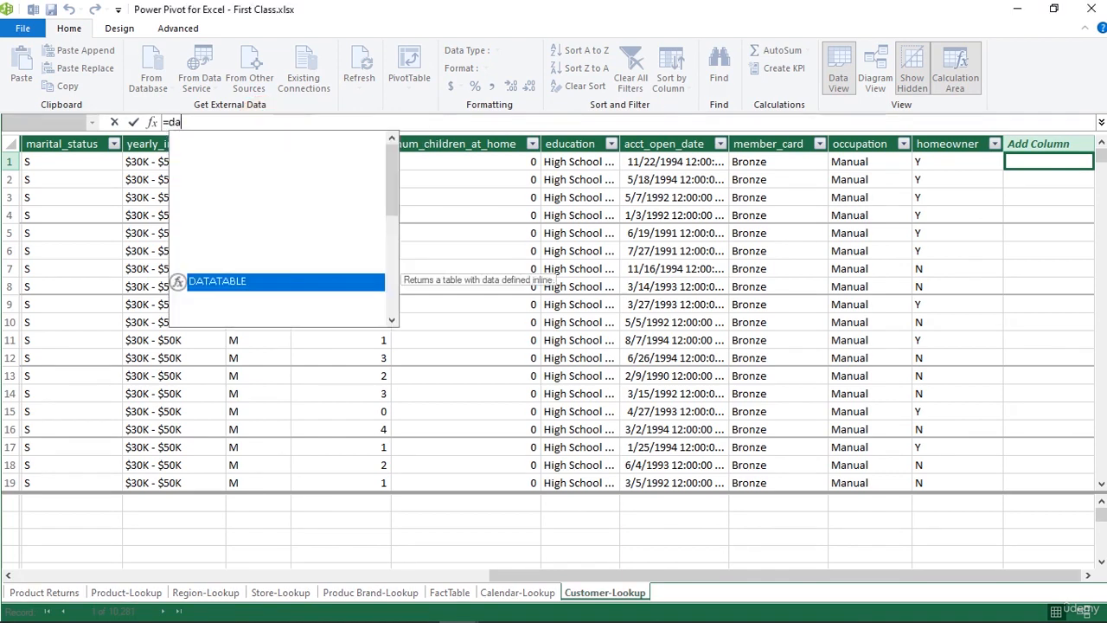
{"action": "key", "text": "BackSpace"}
{"action": "type", "text": "e"}
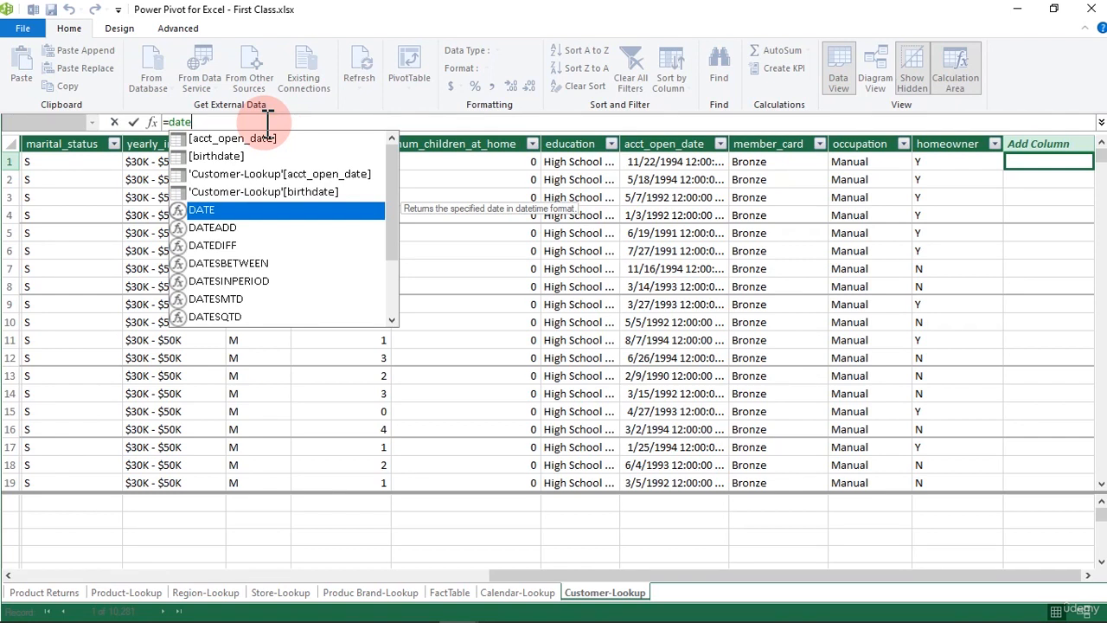
{"action": "key", "text": "Down"}
{"action": "key", "text": "Down"}
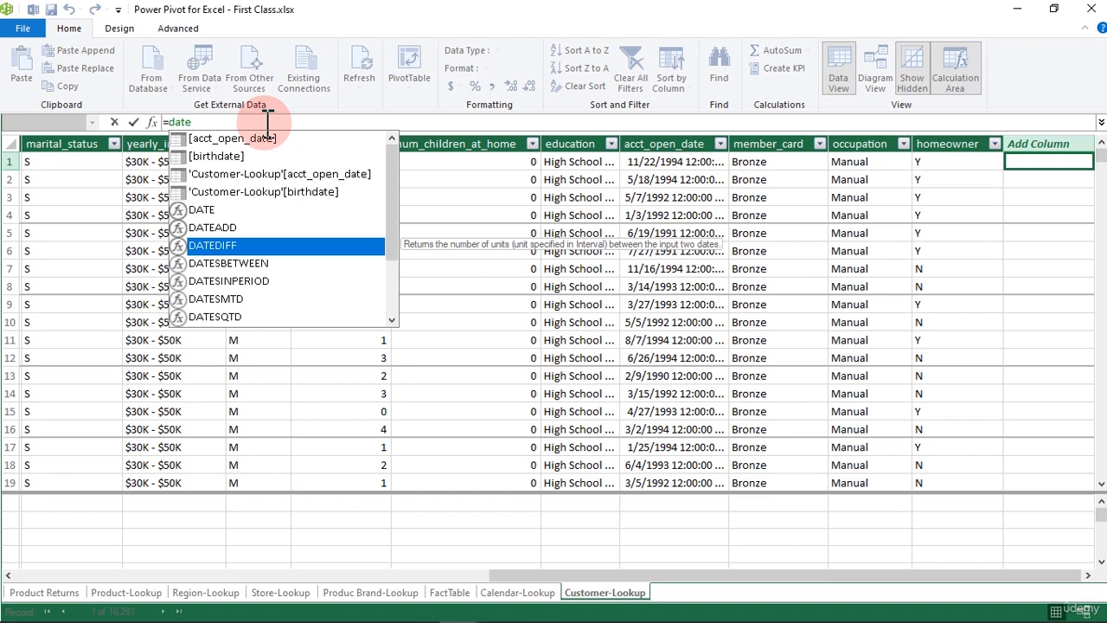
{"action": "key", "text": "Tab"}
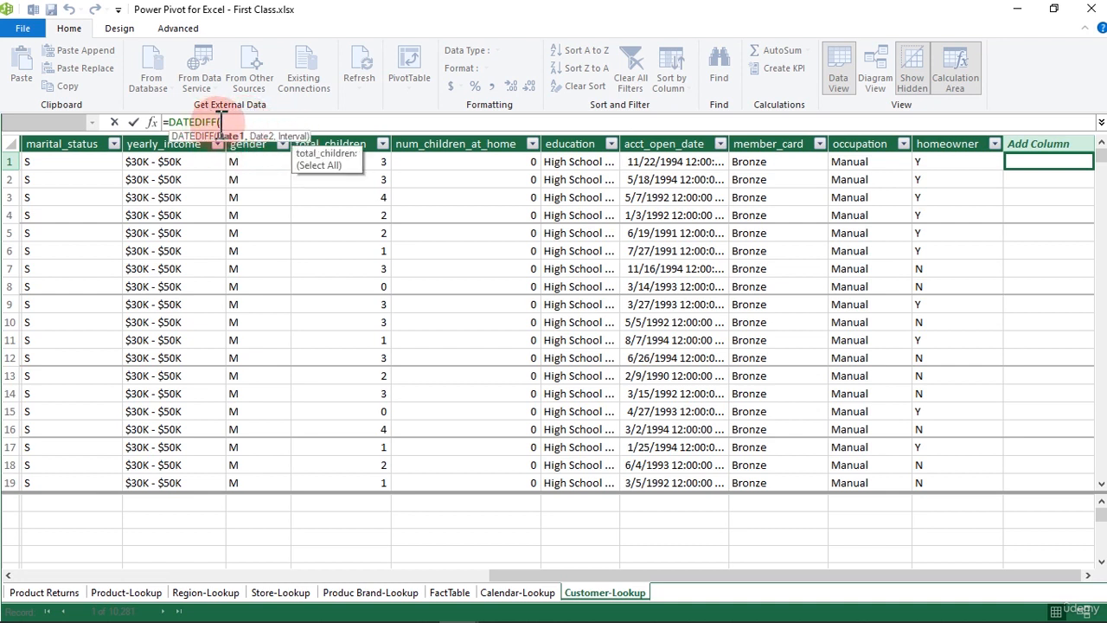
{"action": "left_click_drag", "start_coordinate": [868, 578], "coordinate": [571, 578]}
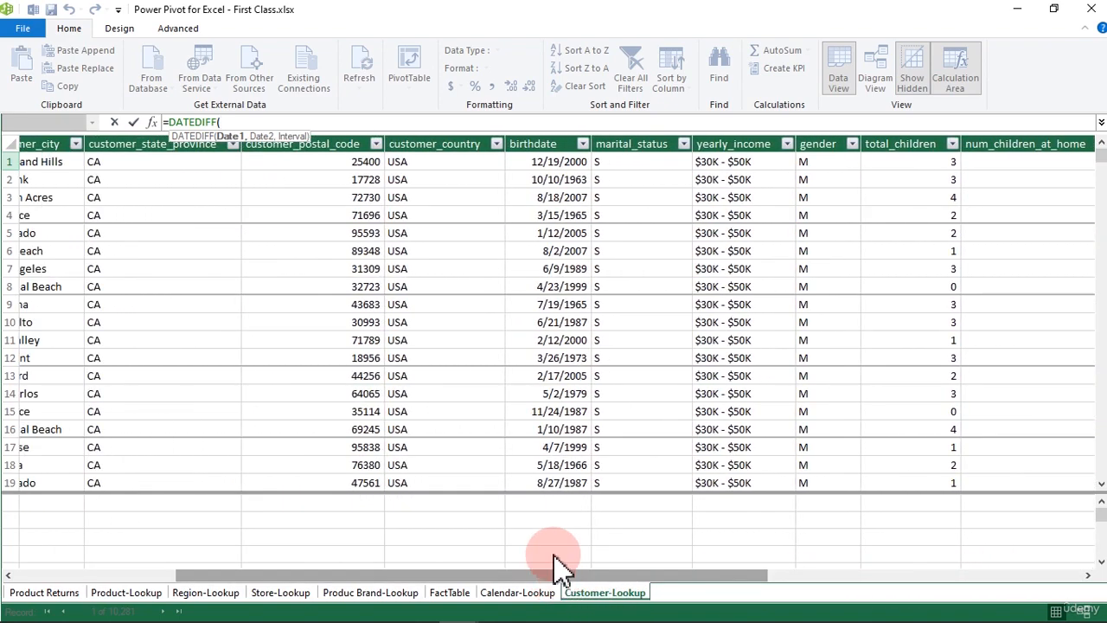
{"action": "left_click", "coordinate": [552, 144]}
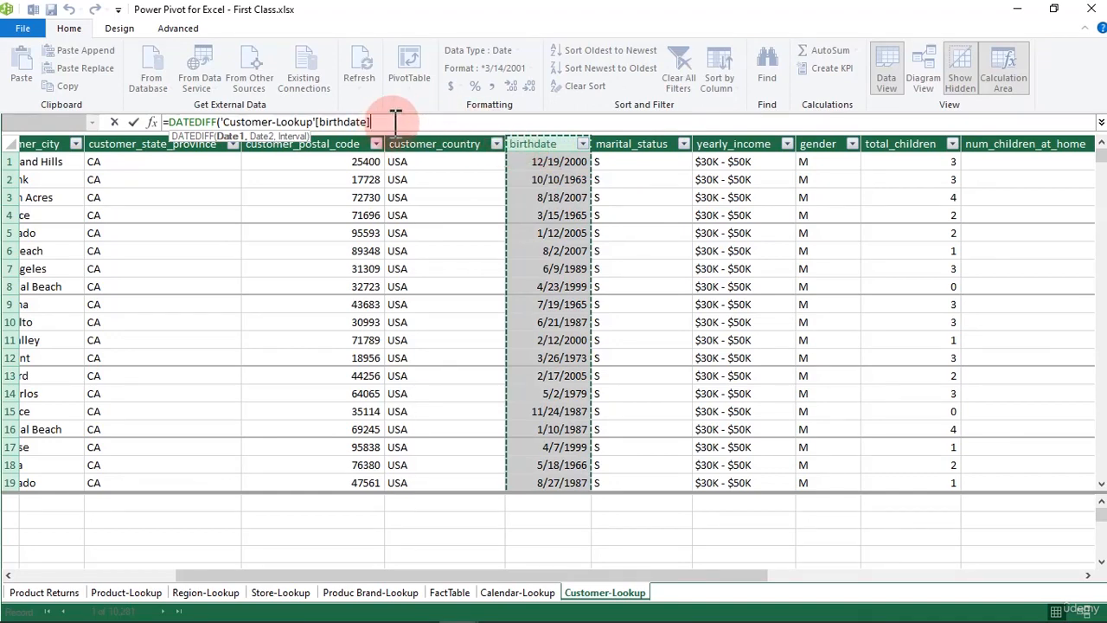
{"action": "key", "text": "BackSpace"}
{"action": "key", "text": "BackSpace"}
{"action": "key", "text": "BackSpace"}
{"action": "key", "text": "BackSpace"}
{"action": "key", "text": "BackSpace"}
{"action": "key", "text": "BackSpace"}
{"action": "key", "text": "BackSpace"}
{"action": "key", "text": "BackSpace"}
{"action": "key", "text": "BackSpace"}
{"action": "key", "text": "BackSpace"}
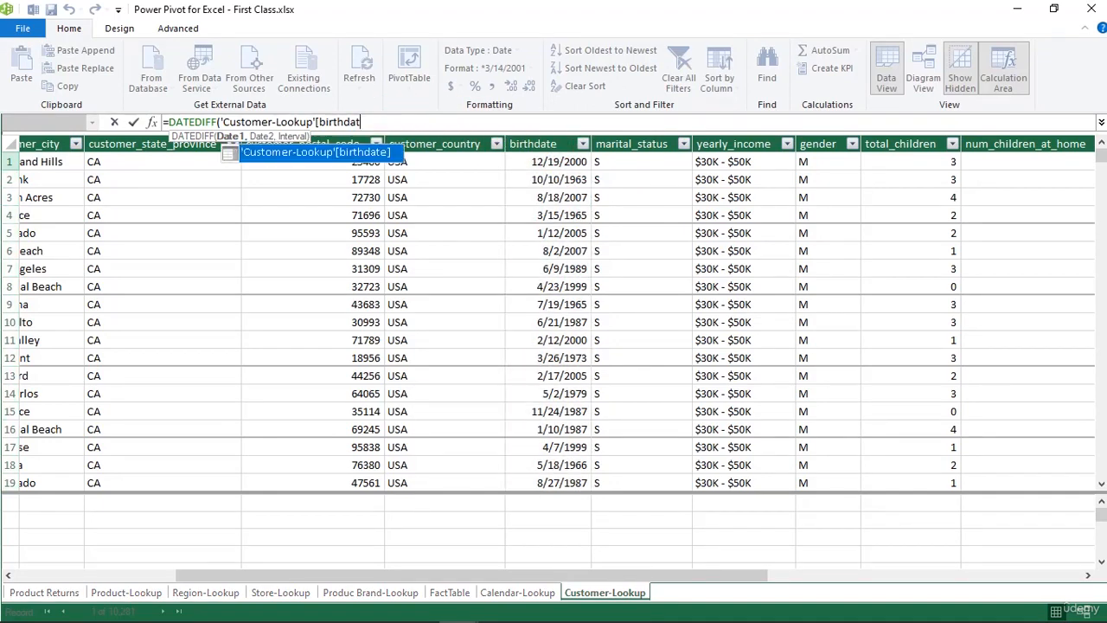
{"action": "key", "text": "BackSpace"}
{"action": "key", "text": "BackSpace"}
{"action": "key", "text": "BackSpace"}
{"action": "key", "text": "BackSpace"}
{"action": "key", "text": "BackSpace"}
{"action": "key", "text": "BackSpace"}
{"action": "key", "text": "BackSpace"}
{"action": "key", "text": "BackSpace"}
{"action": "key", "text": "BackSpace"}
{"action": "key", "text": "BackSpace"}
{"action": "key", "text": "BackSpace"}
{"action": "key", "text": "BackSpace"}
{"action": "key", "text": "BackSpace"}
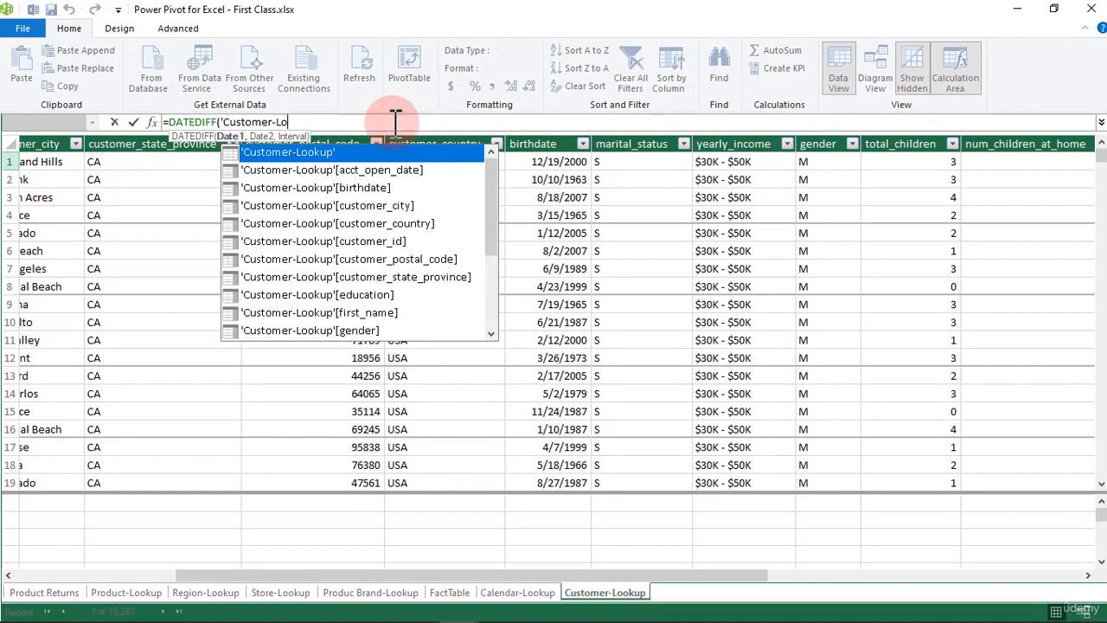
{"action": "key", "text": "BackSpace"}
{"action": "key", "text": "BackSpace"}
{"action": "key", "text": "BackSpace"}
{"action": "key", "text": "BackSpace"}
{"action": "key", "text": "BackSpace"}
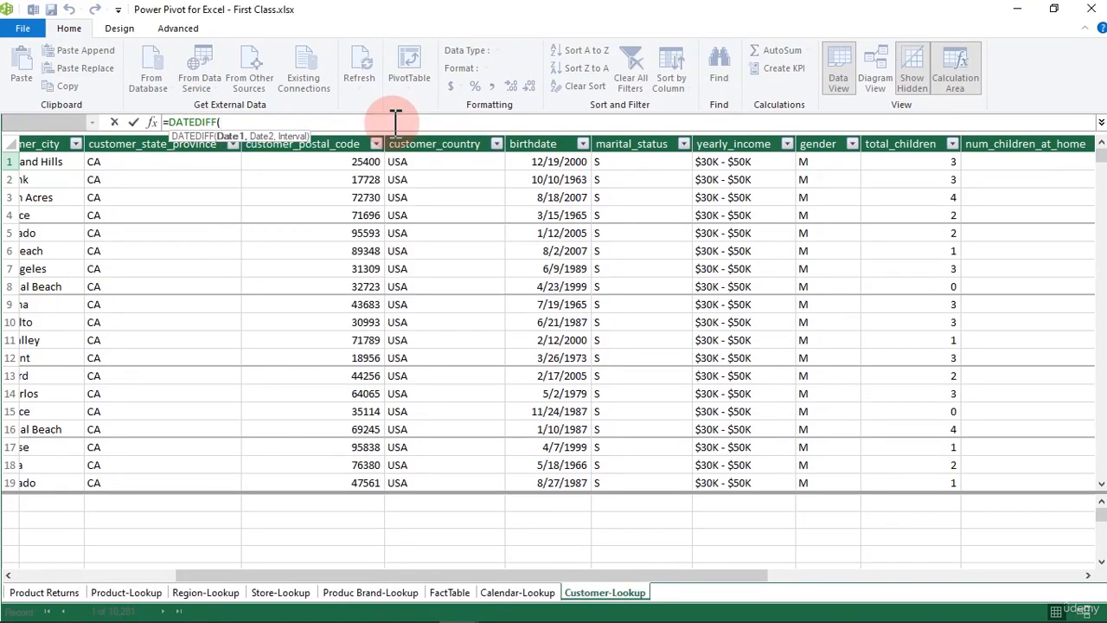
Enter 'Customer-Lookup'[birthdate] as the first date argument of the DATEDIFF formula.
{"action": "type", "text": "bi"}
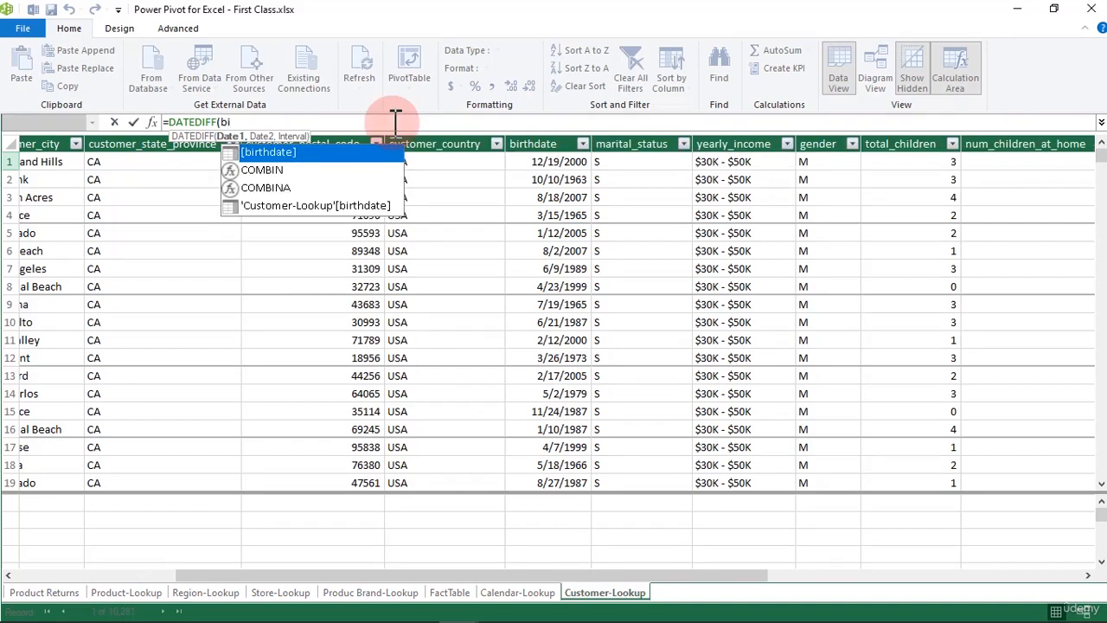
{"action": "key", "text": "Down"}
{"action": "key", "text": "Down"}
{"action": "key", "text": "Down"}
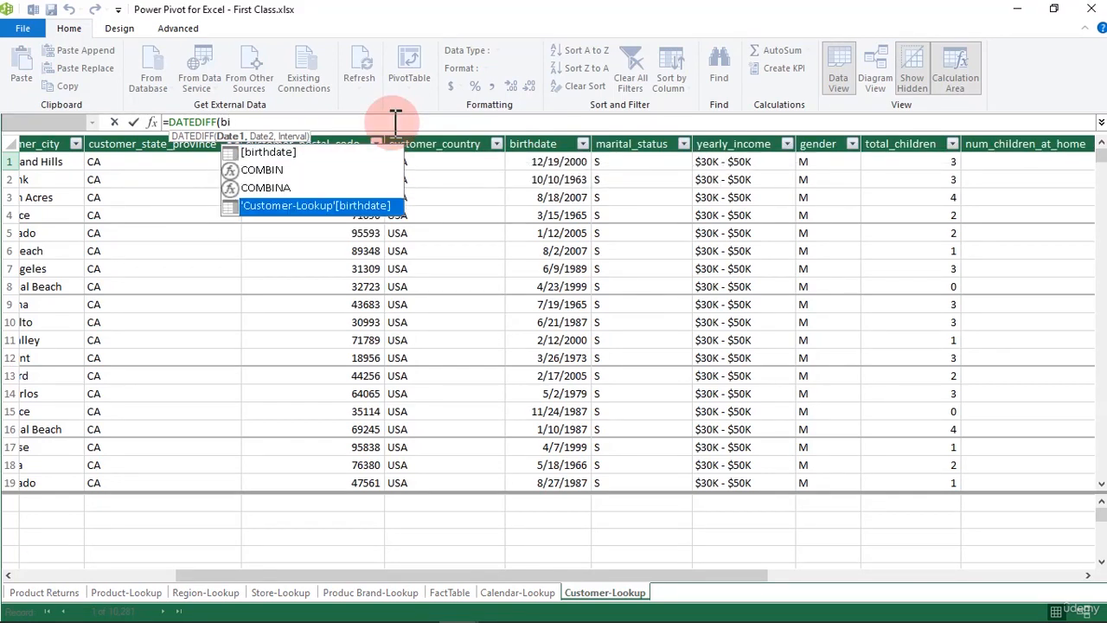
{"action": "key", "text": "Tab"}
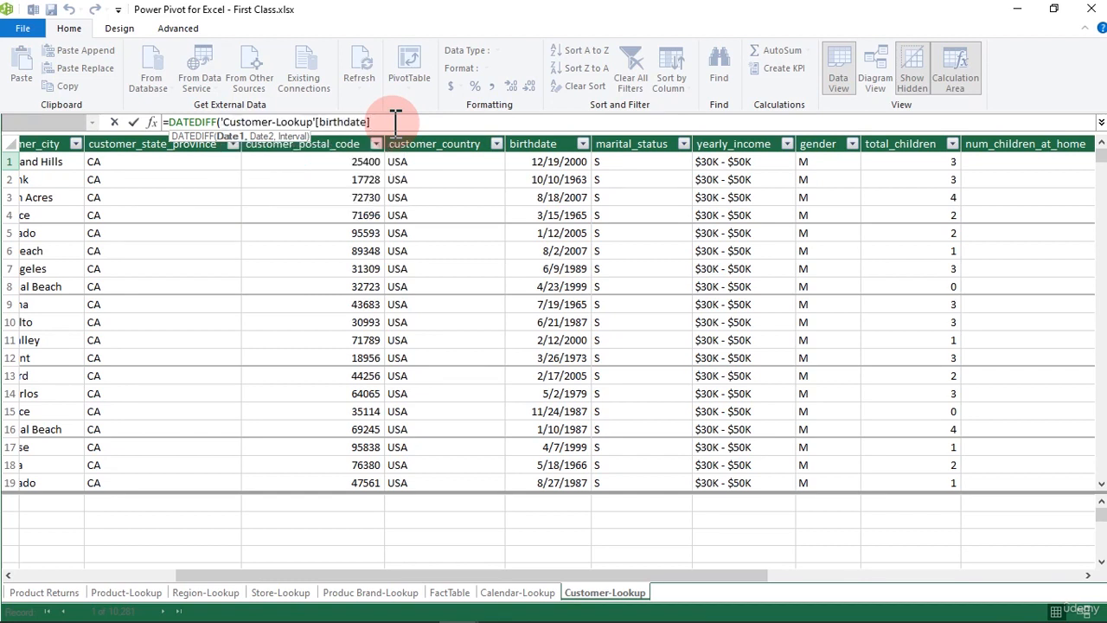
{"action": "type", "text": ","}
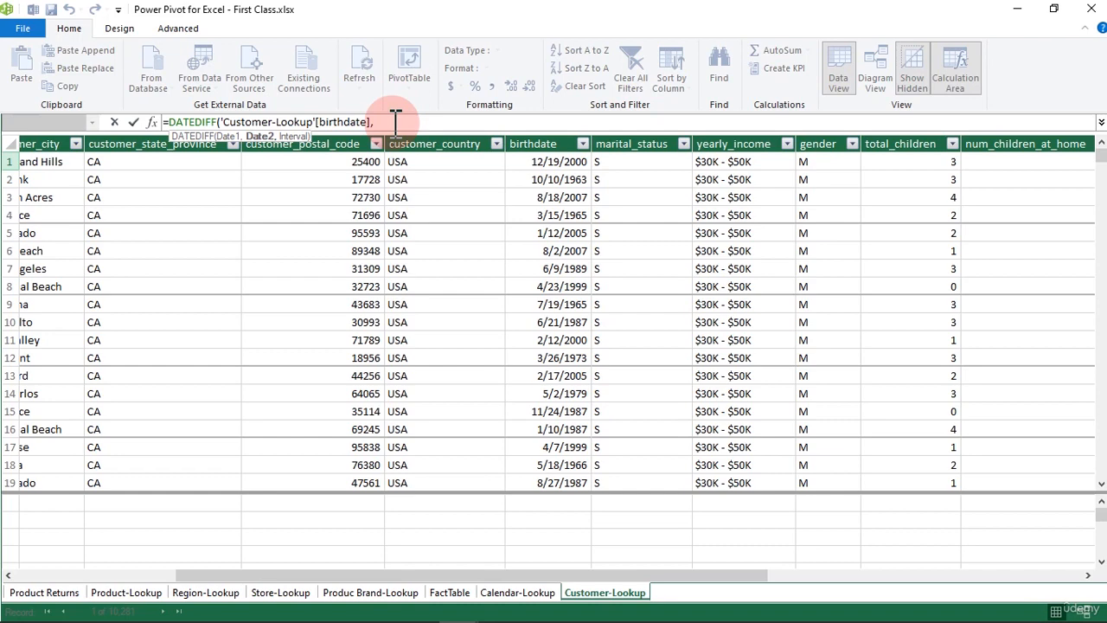
Complete the DATEDIFF formula with TODAY() as the second date and YEAR as the interval.
{"action": "type", "text": "toda"}
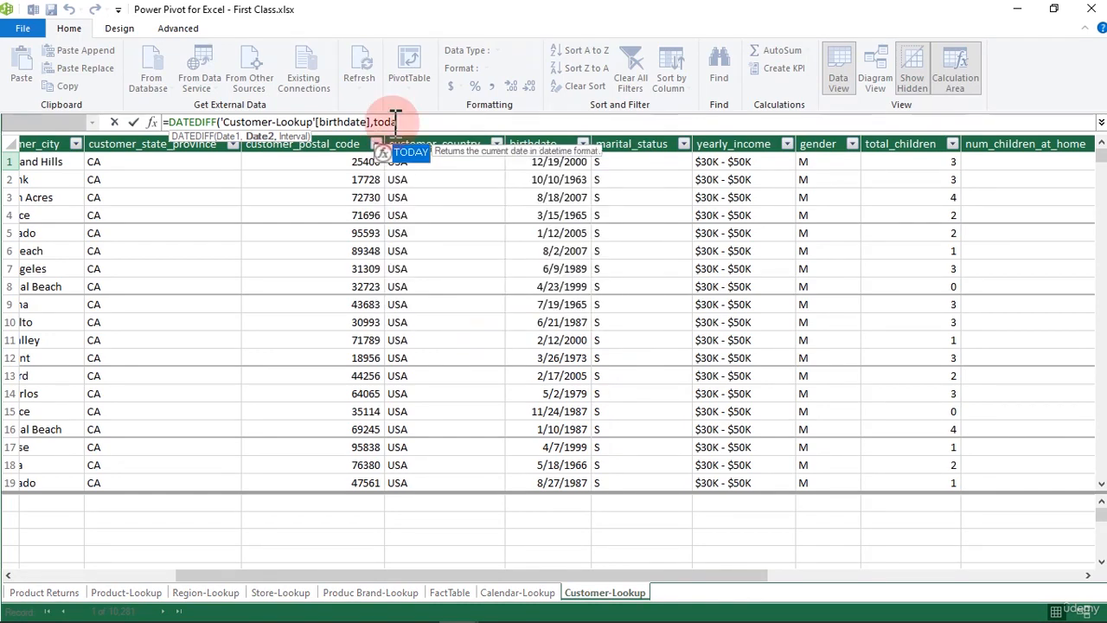
{"action": "key", "text": "Tab"}
{"action": "type", "text": ")"}
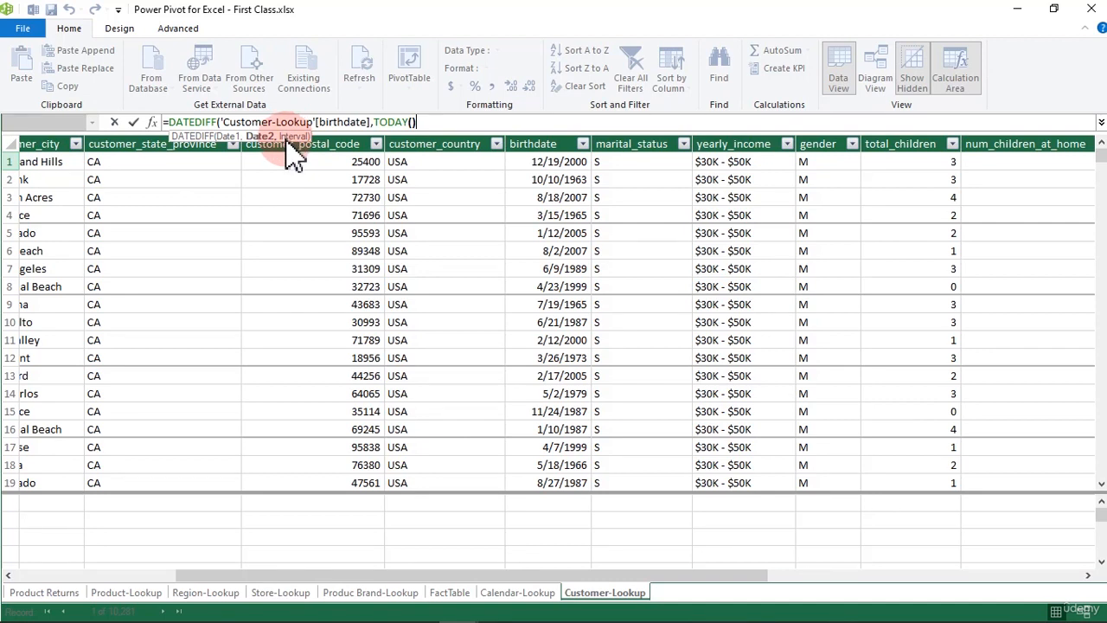
{"action": "type", "text": ","}
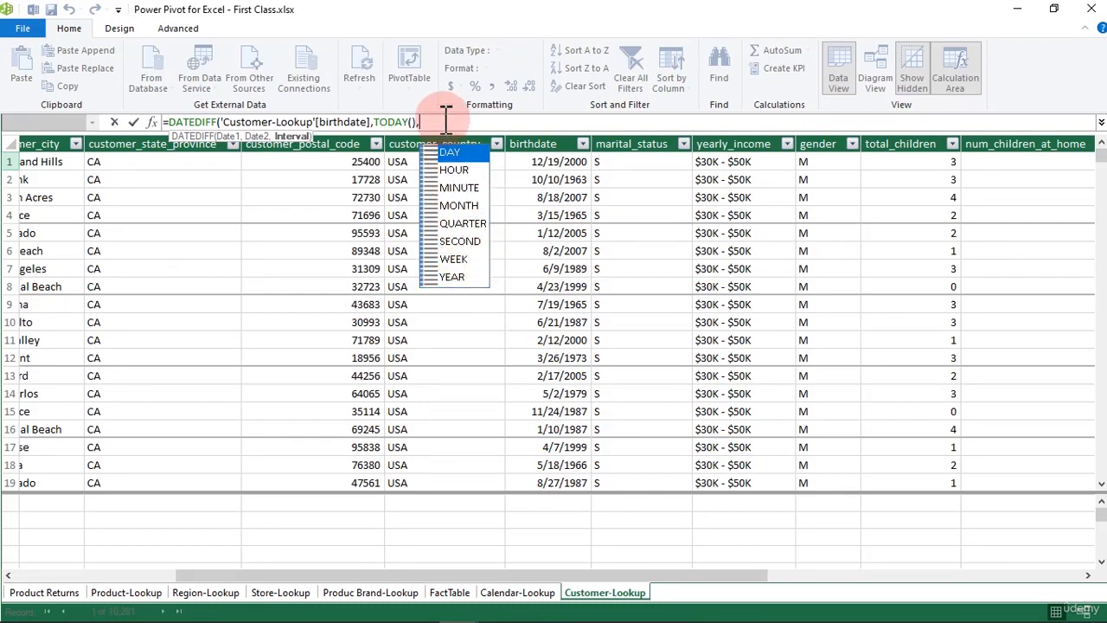
{"action": "type", "text": "y"}
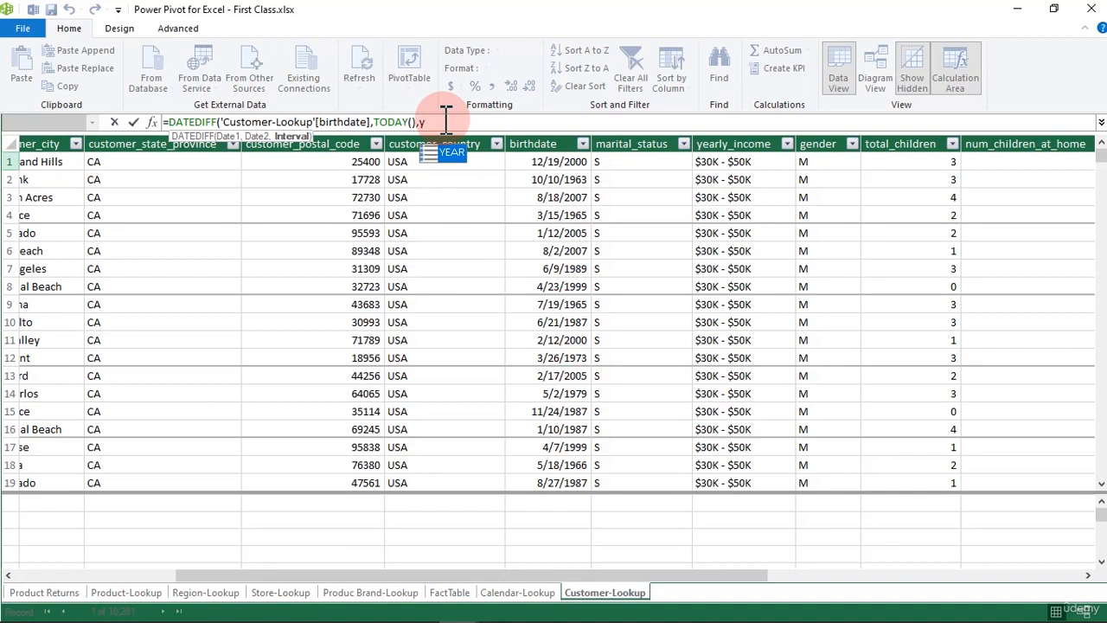
{"action": "key", "text": "Tab"}
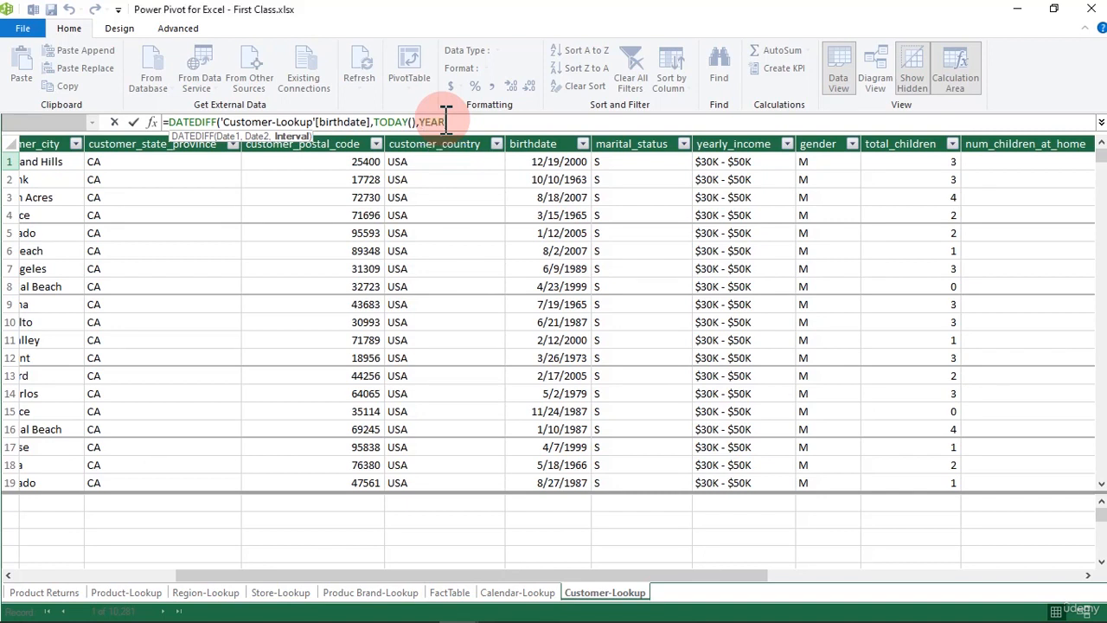
{"action": "type", "text": ")"}
{"action": "key", "text": "Return"}
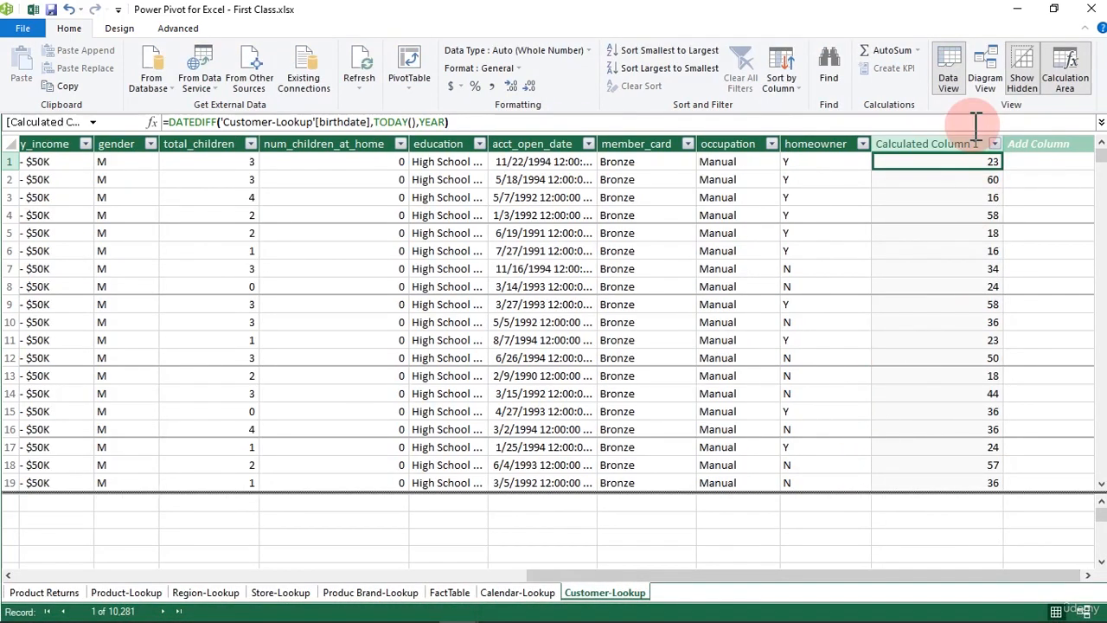
Rename the new calculated column as Customer Age.
{"action": "double_click", "coordinate": [954, 147]}
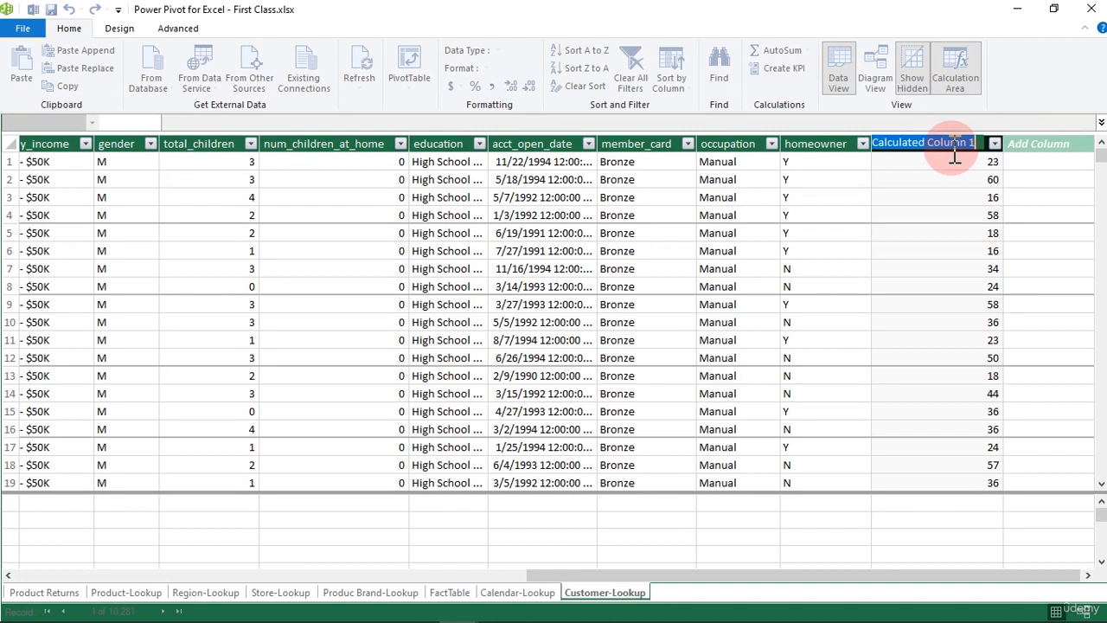
{"action": "type", "text": "Customer"}
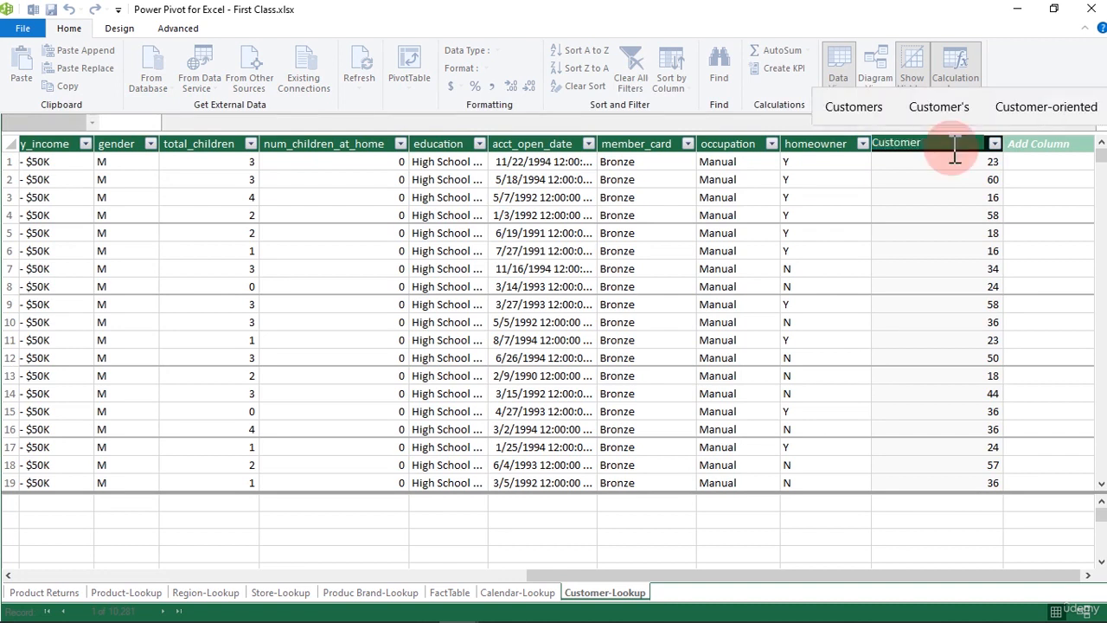
{"action": "type", "text": " Age"}
{"action": "key", "text": "Return"}
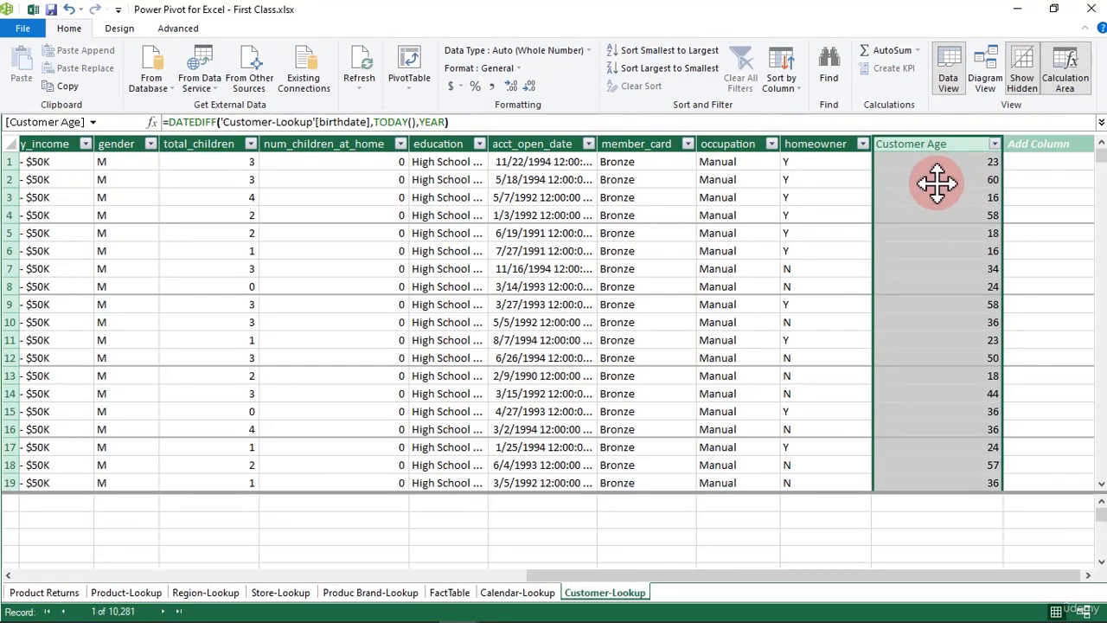
Copy the Customer Age formula into a new calculated column at the end of the Customer-Lookup table.
{"action": "left_click", "coordinate": [916, 165]}
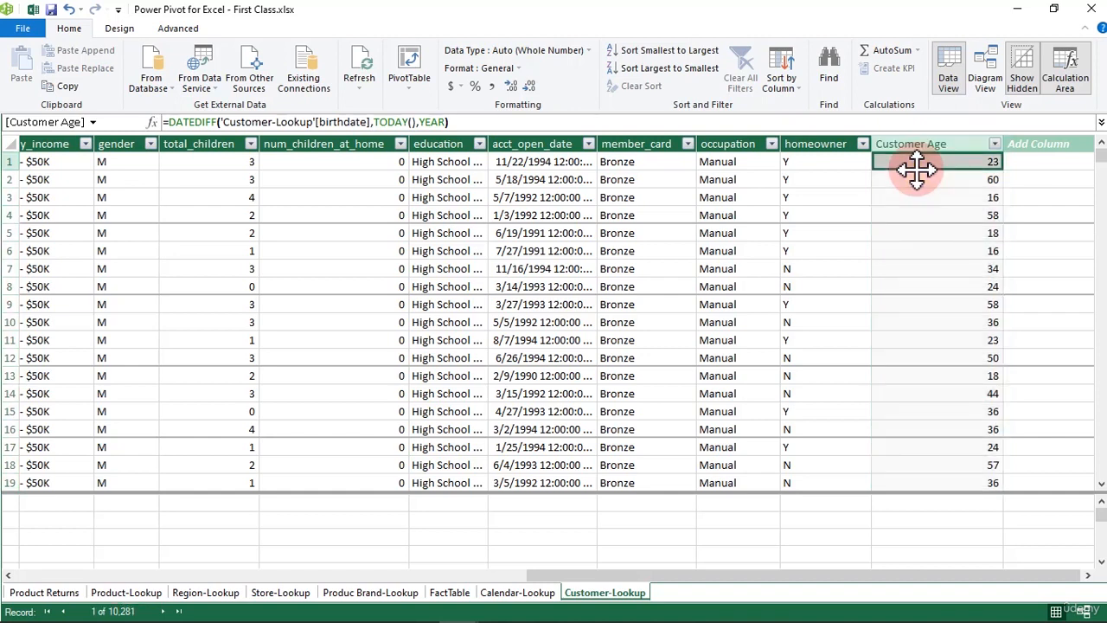
{"action": "left_click", "coordinate": [458, 122]}
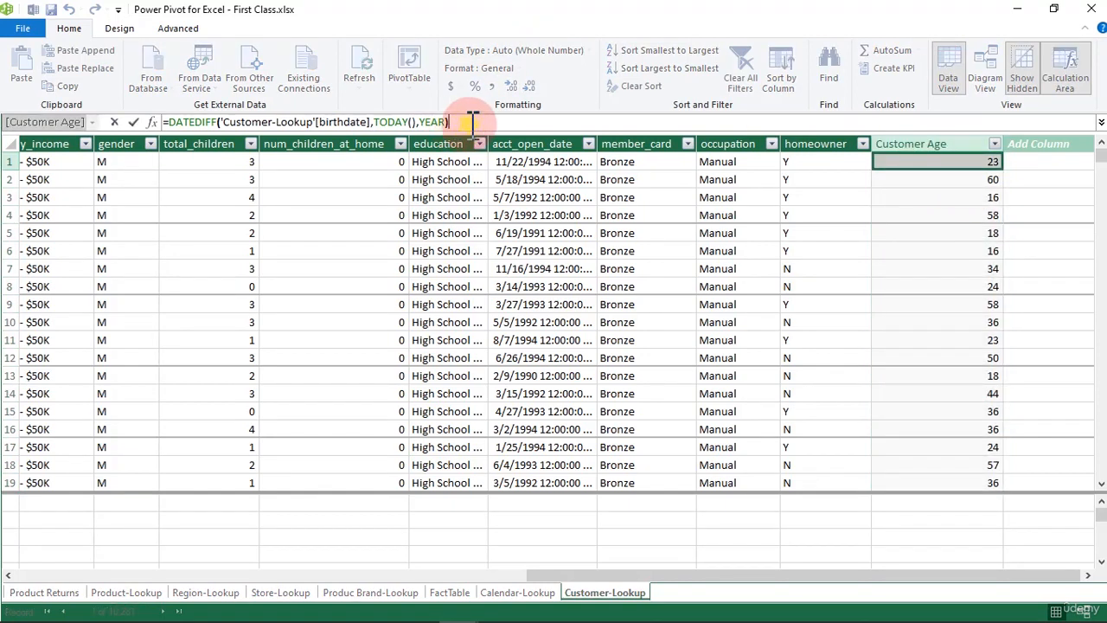
{"action": "left_click_drag", "start_coordinate": [473, 121], "coordinate": [148, 129]}
{"action": "key", "text": "ctrl+c"}
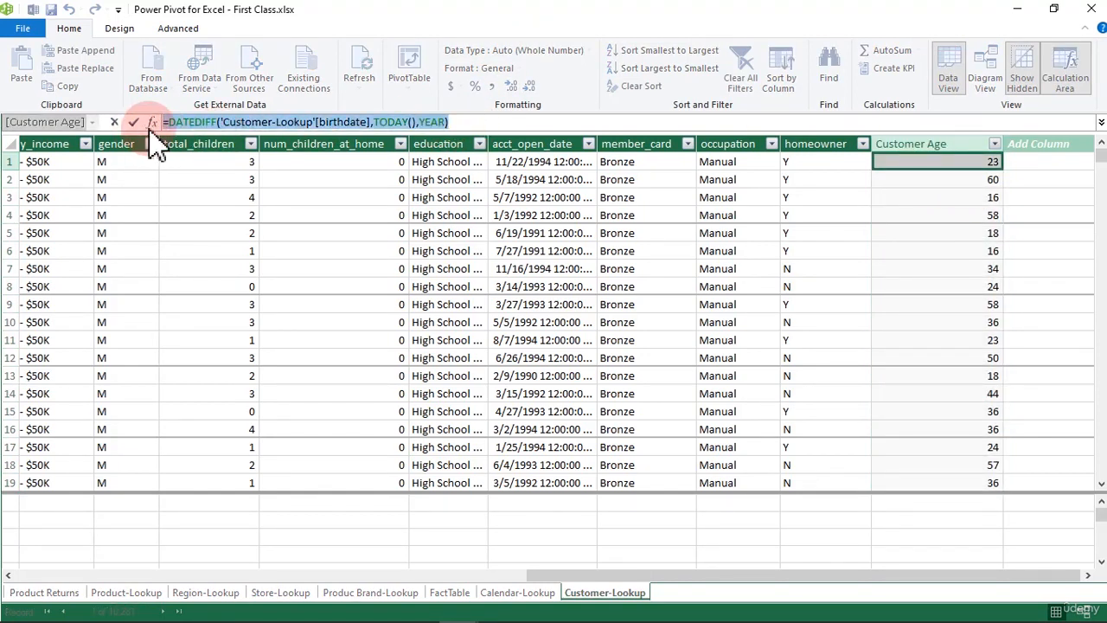
{"action": "left_click", "coordinate": [1036, 147]}
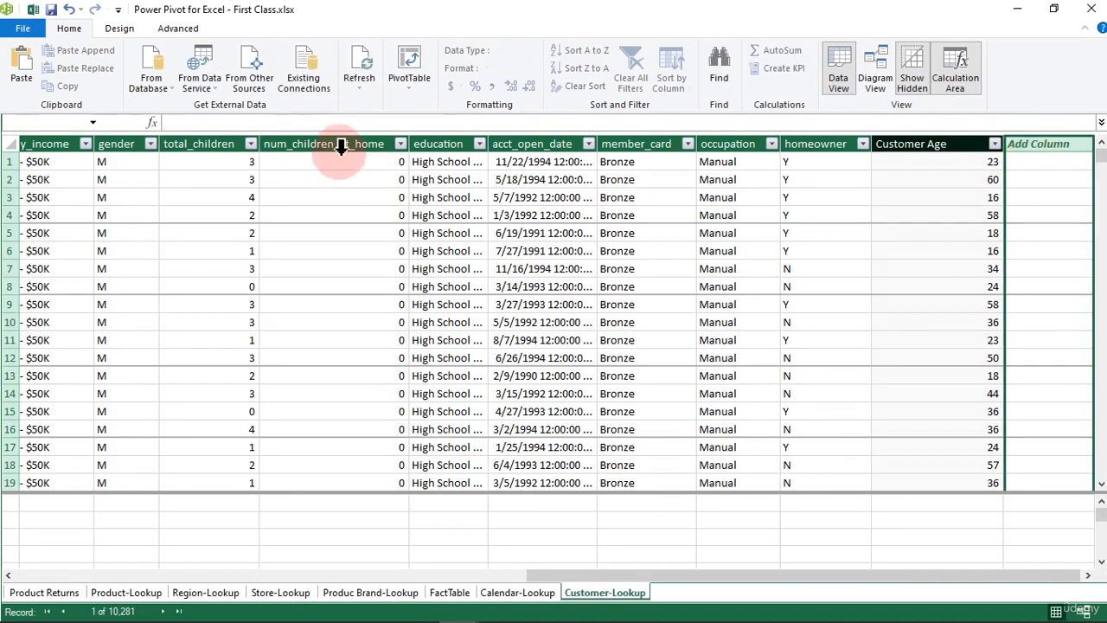
{"action": "left_click", "coordinate": [327, 122]}
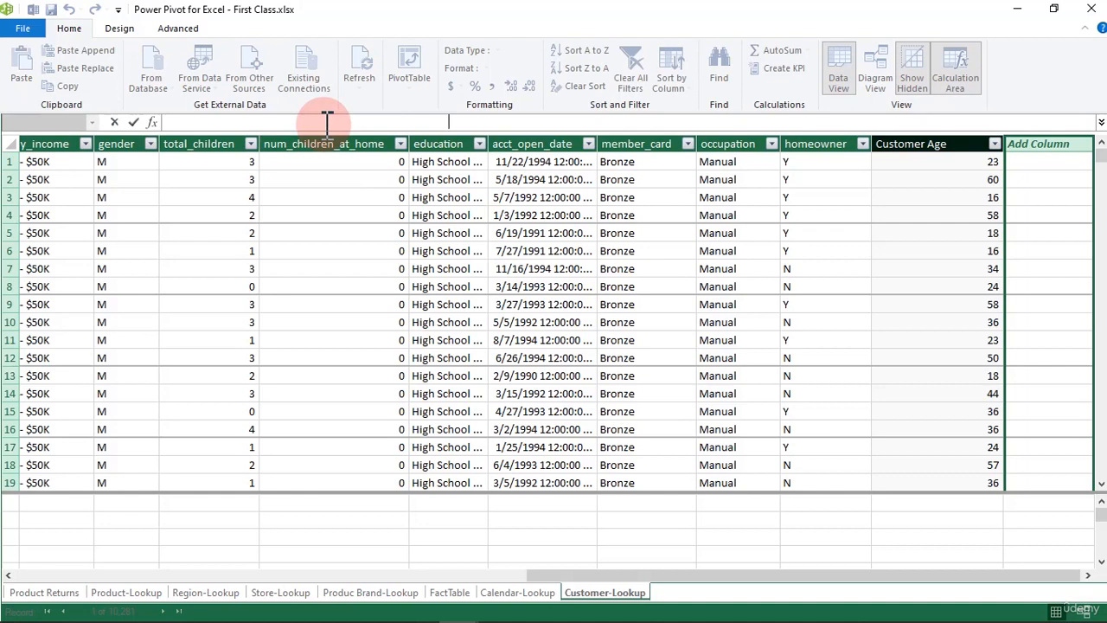
{"action": "key", "text": "ctrl+v"}
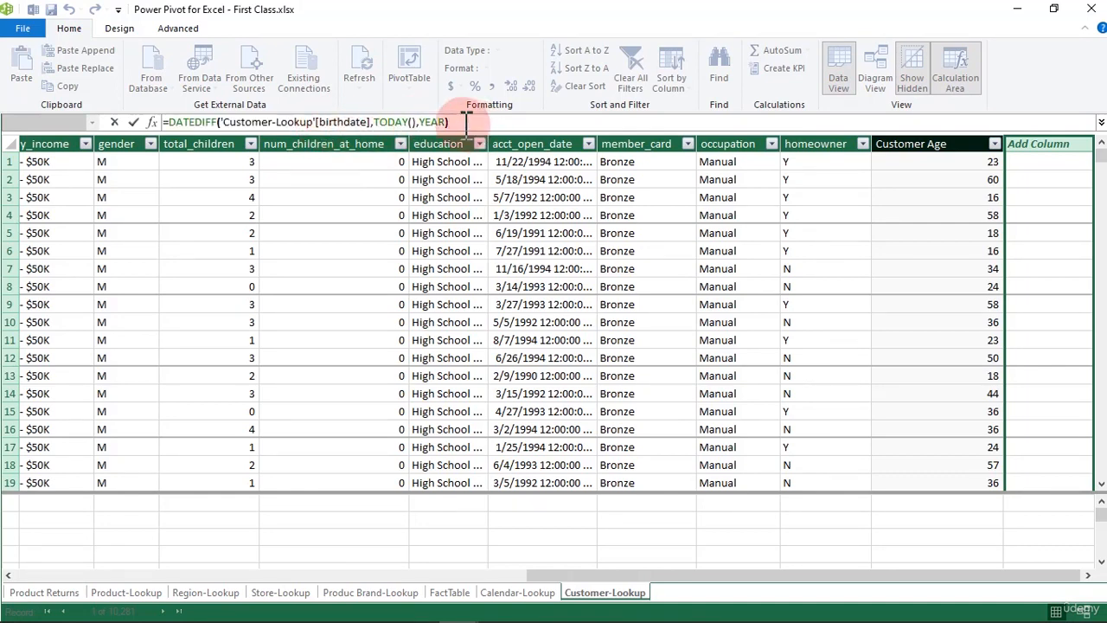
Replace the copied formula's interval with MONTH and commit the new calculated column.
{"action": "key", "text": "BackSpace"}
{"action": "key", "text": "BackSpace"}
{"action": "key", "text": "BackSpace"}
{"action": "key", "text": "BackSpace"}
{"action": "key", "text": "BackSpace"}
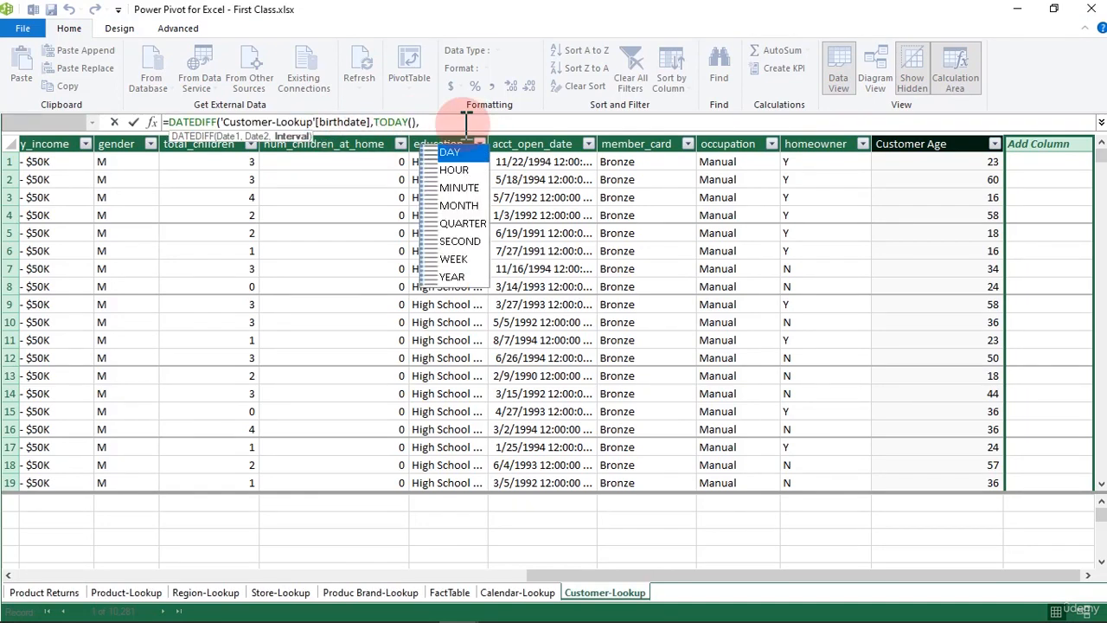
{"action": "key", "text": "Down"}
{"action": "key", "text": "Down"}
{"action": "key", "text": "Down"}
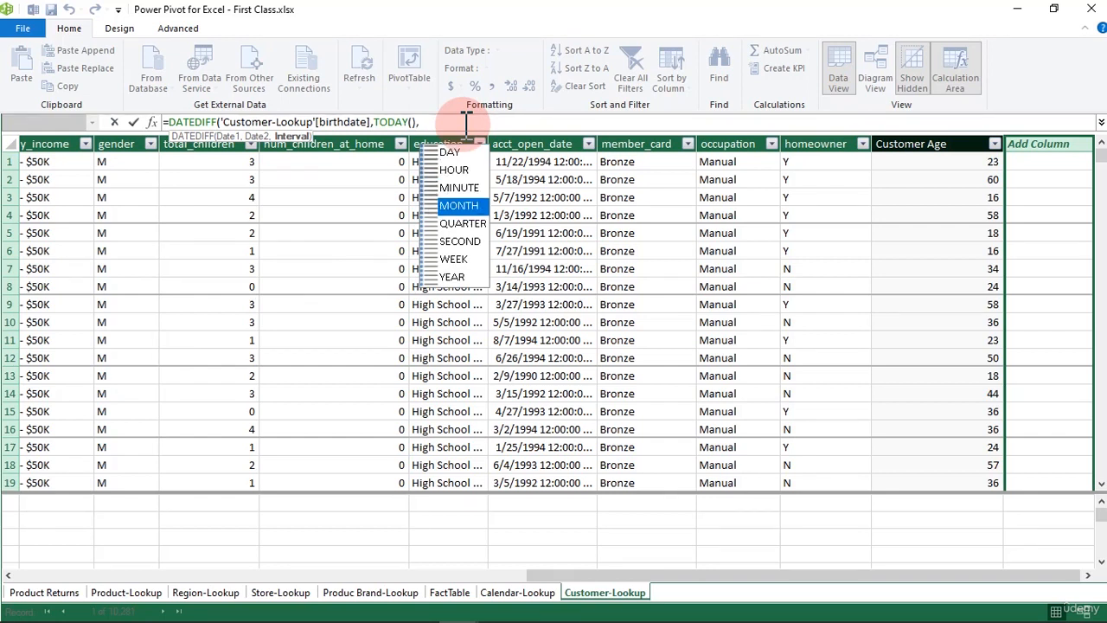
{"action": "key", "text": "Tab"}
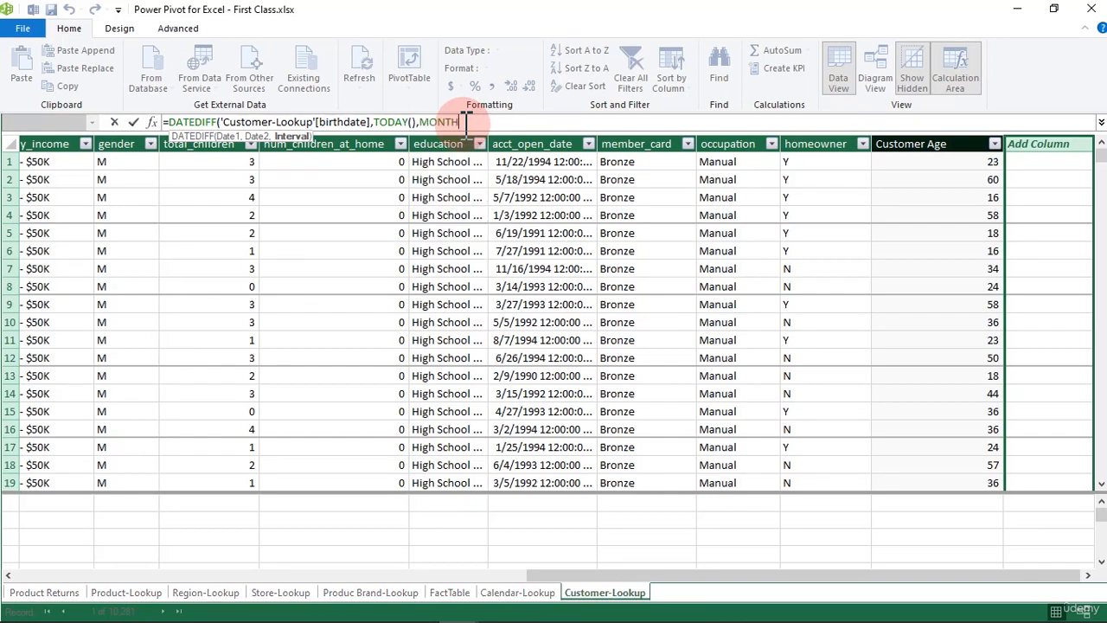
{"action": "type", "text": ")"}
{"action": "key", "text": "Return"}
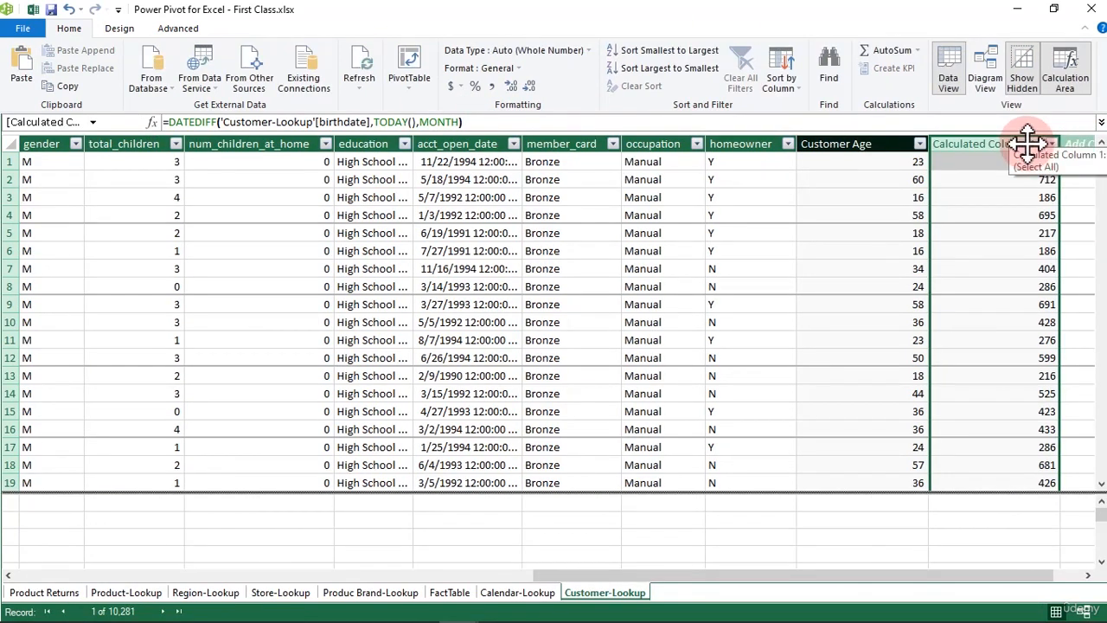
Try to rename the month-based calculated column as Customer Month.
{"action": "double_click", "coordinate": [1029, 143]}
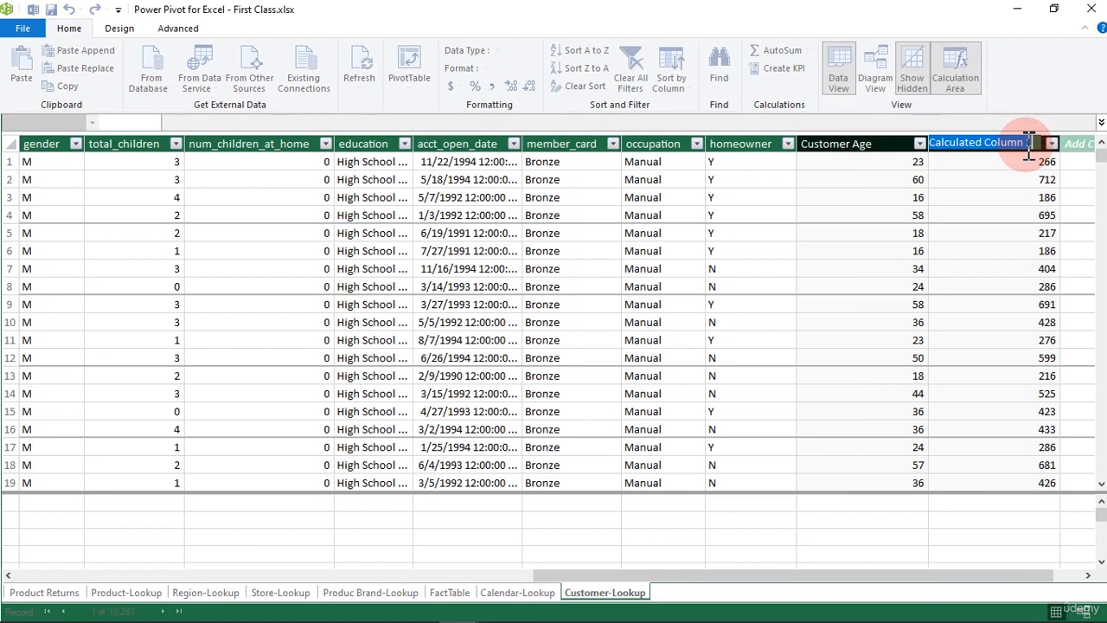
{"action": "type", "text": "C"}
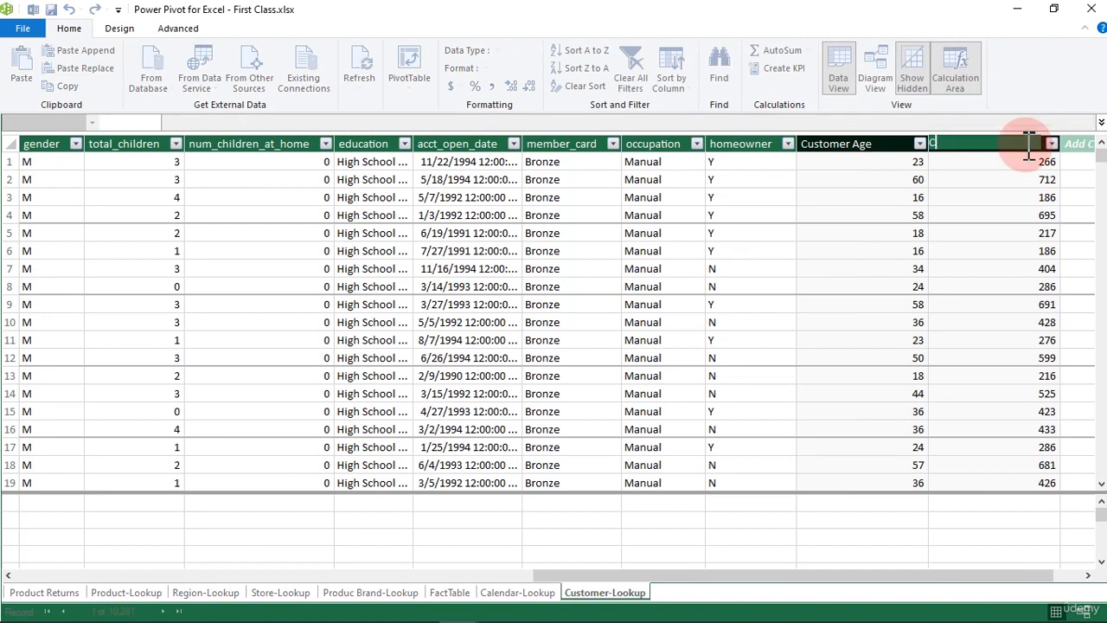
{"action": "type", "text": "ustomer Age"}
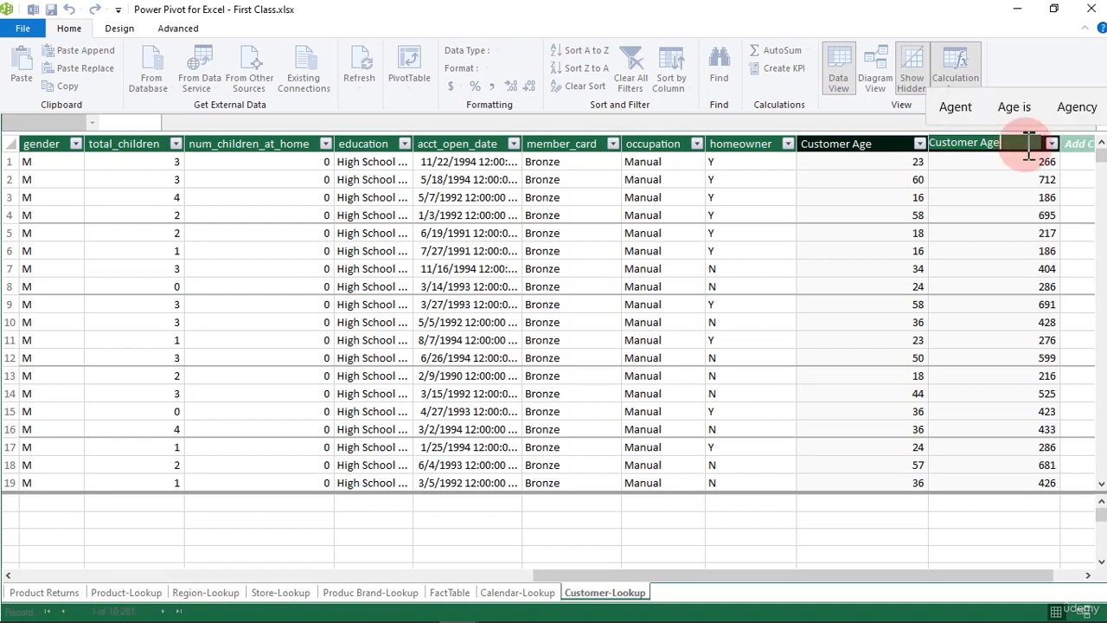
{"action": "key", "text": "BackSpace"}
{"action": "key", "text": "BackSpace"}
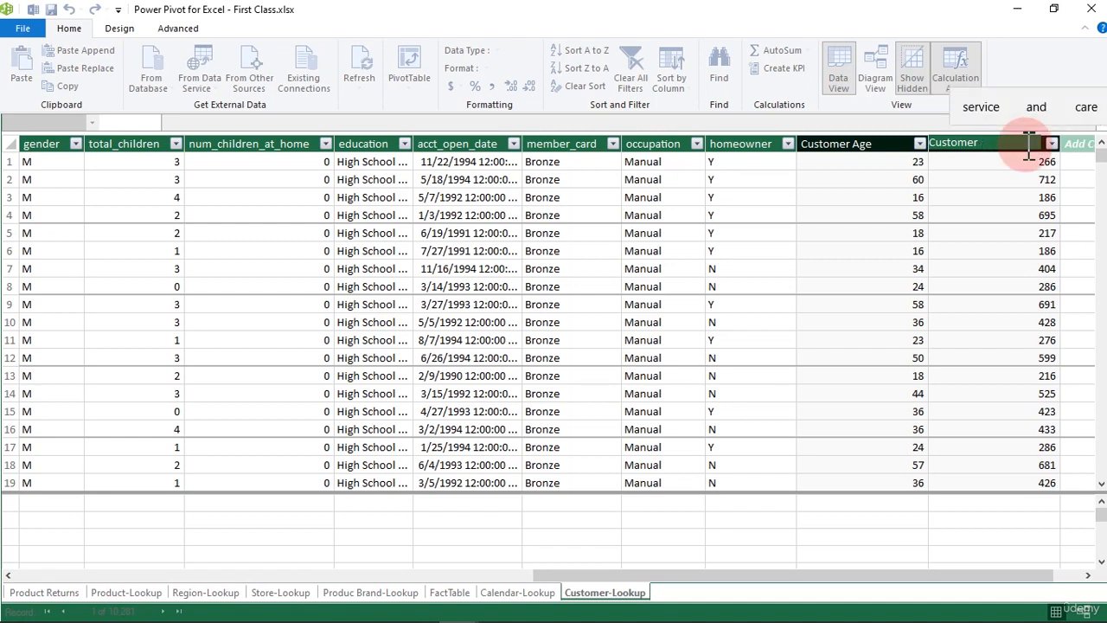
{"action": "type", "text": "Month"}
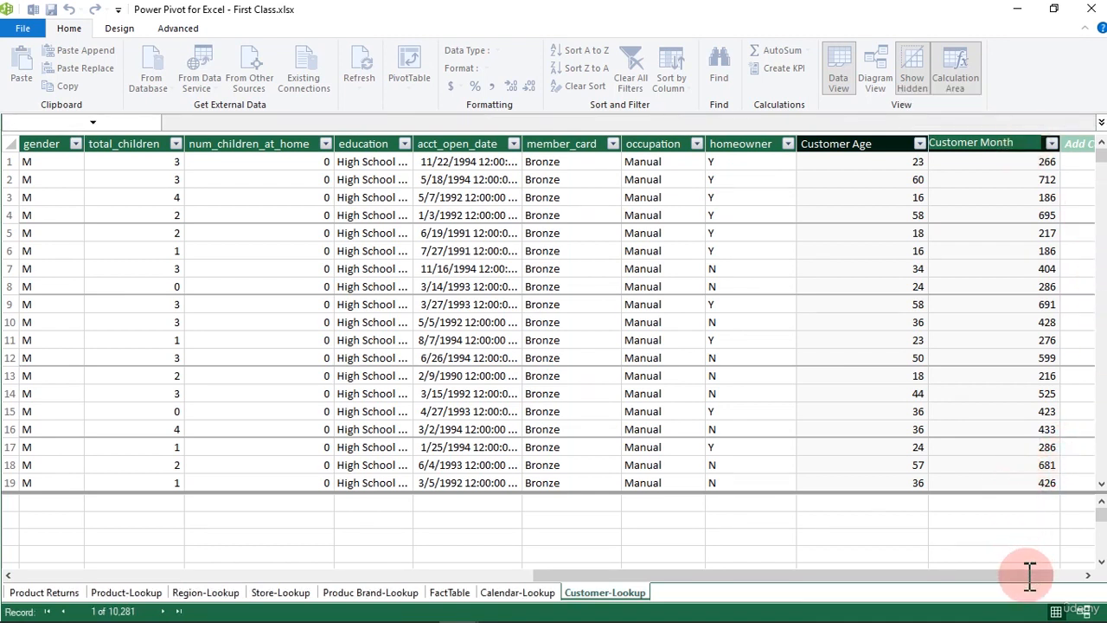
{"action": "left_click", "coordinate": [1075, 148]}
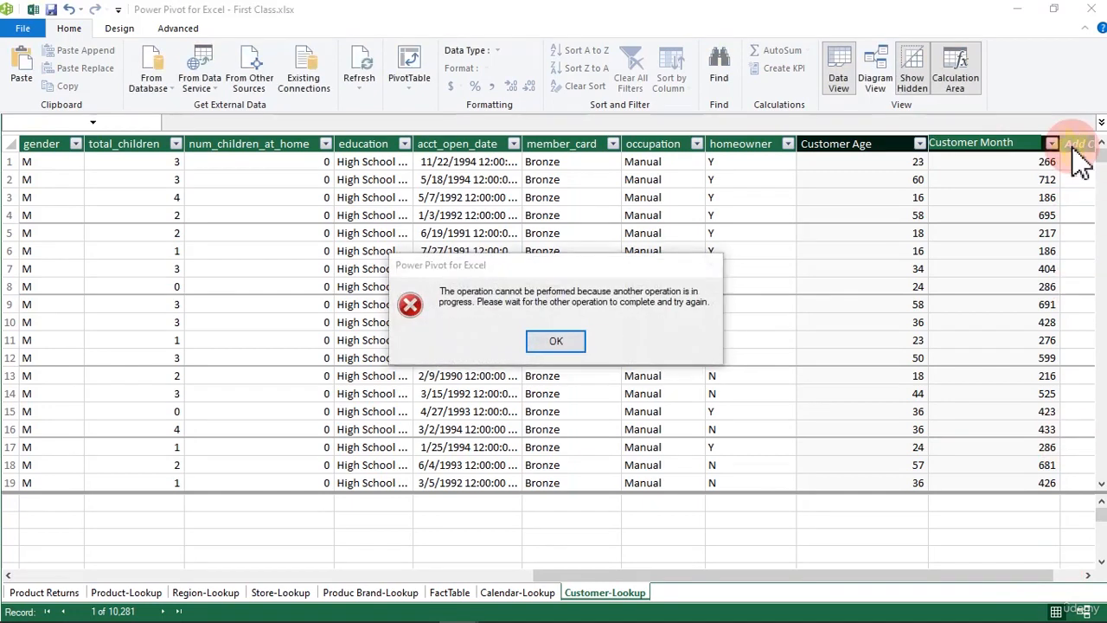
{"action": "left_click", "coordinate": [566, 348]}
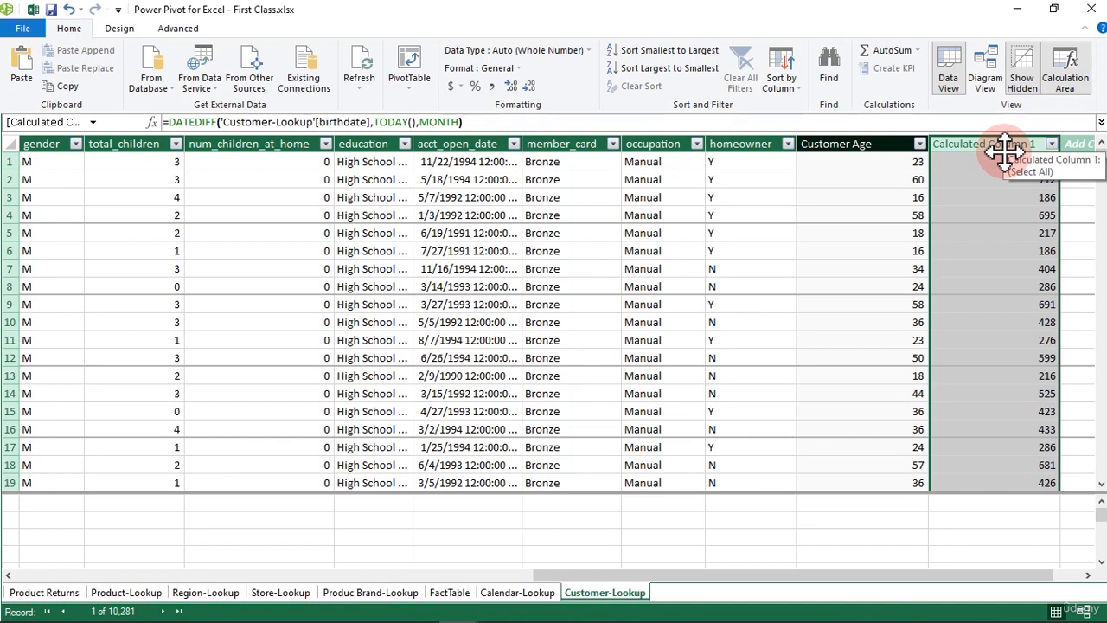
Rename the month-based calculated column as C Month.
{"action": "double_click", "coordinate": [999, 146]}
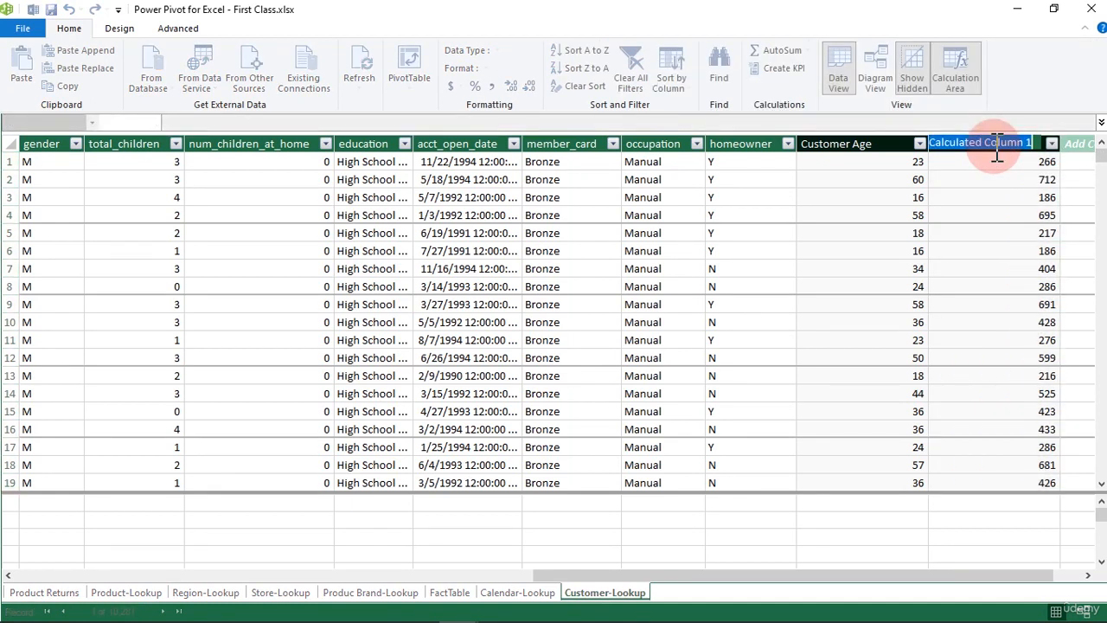
{"action": "type", "text": "C"}
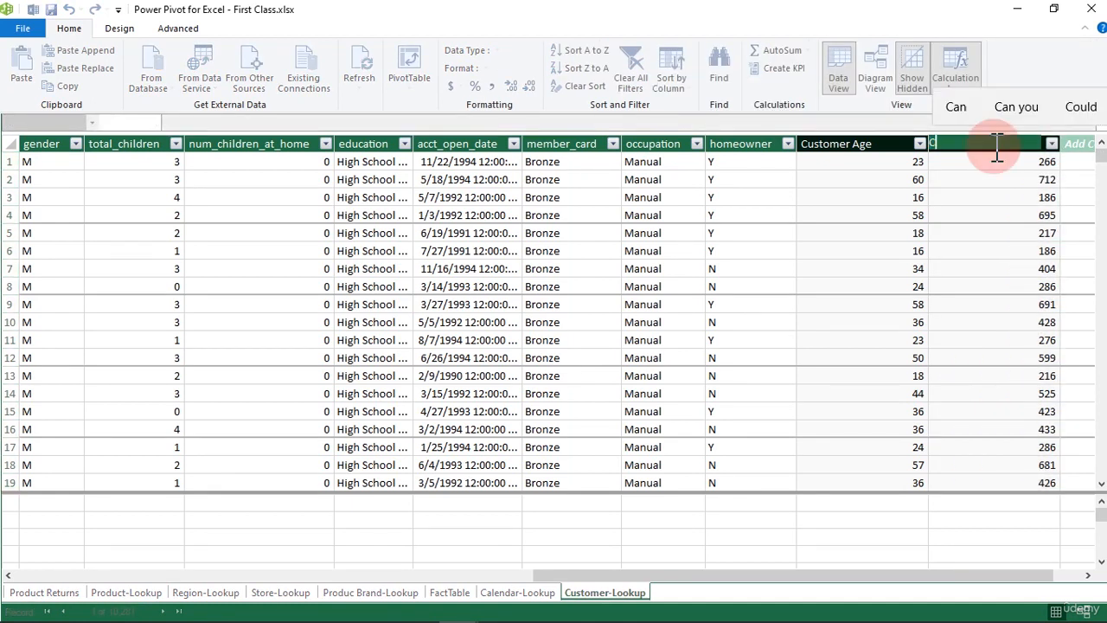
{"action": "type", "text": " Month"}
{"action": "key", "text": "Return"}
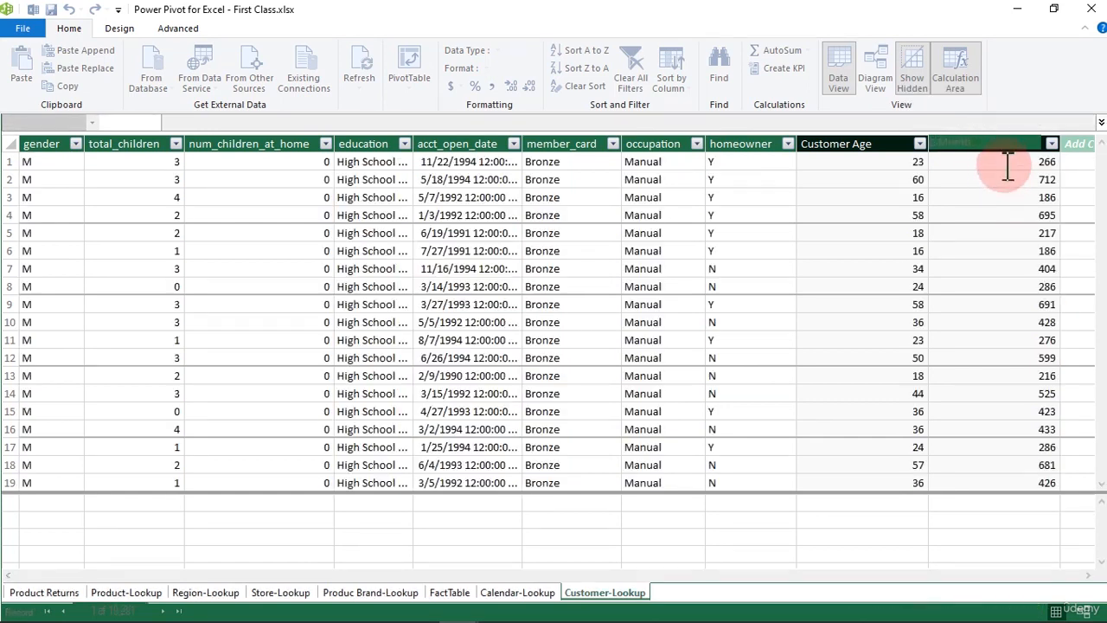
Paste the copied DATEDIFF birthdate formula into a new calculated column after C Month.
{"action": "left_click", "coordinate": [1083, 147]}
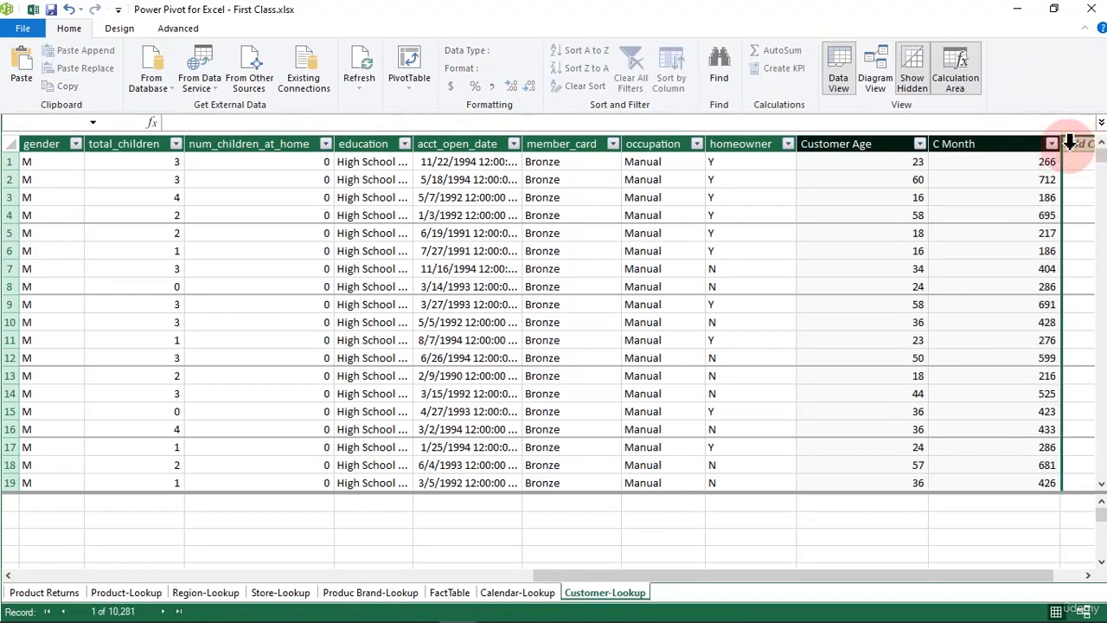
{"action": "left_click", "coordinate": [378, 120]}
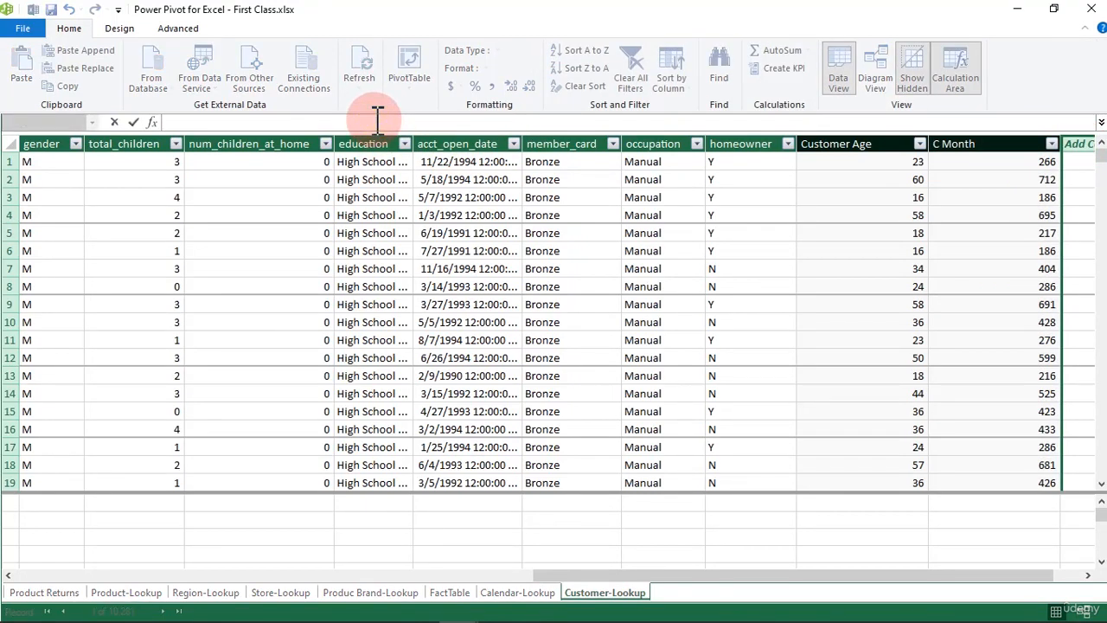
{"action": "key", "text": "ctrl+v"}
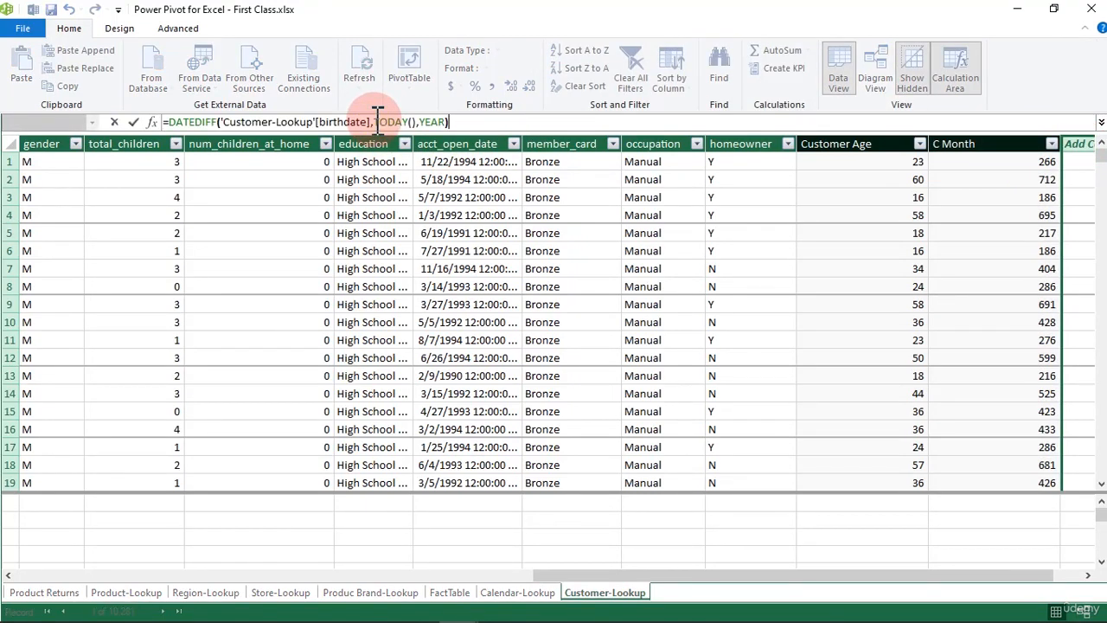
Replace the pasted formula's YEAR interval with HOUR and commit the new calculated column.
{"action": "key", "text": "BackSpace"}
{"action": "key", "text": "BackSpace"}
{"action": "key", "text": "BackSpace"}
{"action": "key", "text": "BackSpace"}
{"action": "key", "text": "BackSpace"}
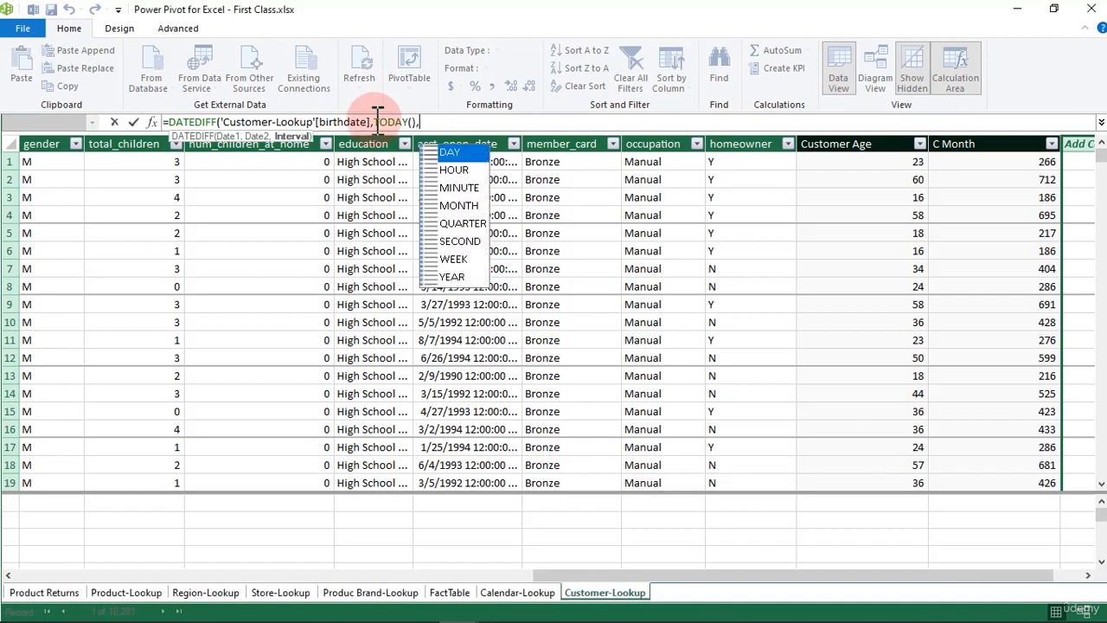
{"action": "key", "text": "Down"}
{"action": "key", "text": "Down"}
{"action": "key", "text": "Down"}
{"action": "key", "text": "Down"}
{"action": "key", "text": "Down"}
{"action": "key", "text": "Down"}
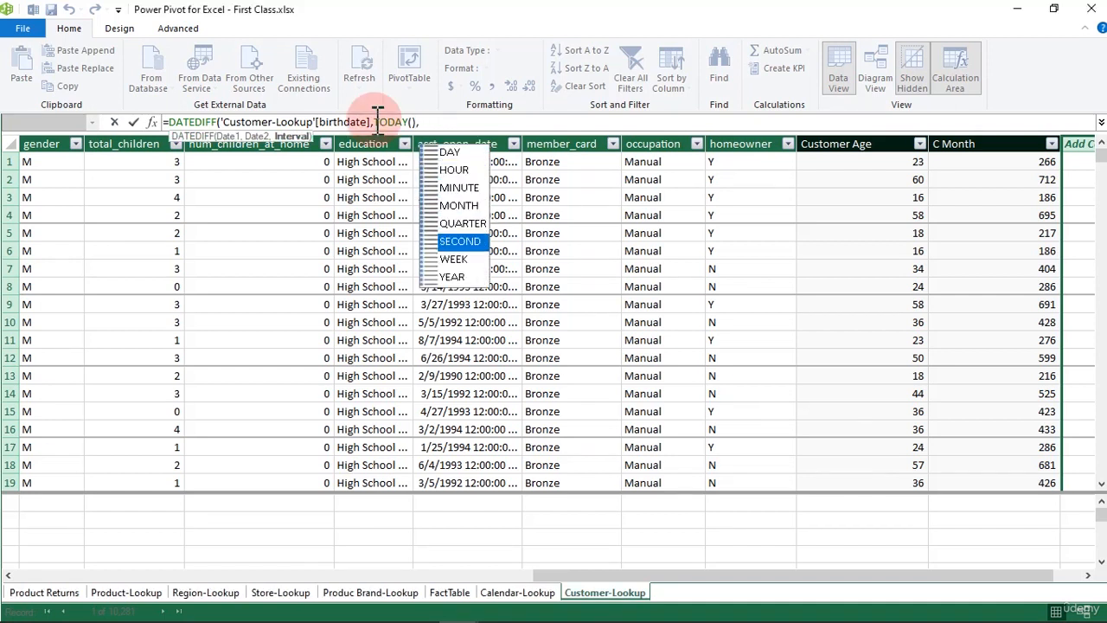
{"action": "key", "text": "Up"}
{"action": "key", "text": "Up"}
{"action": "key", "text": "Up"}
{"action": "key", "text": "Up"}
{"action": "key", "text": "Up"}
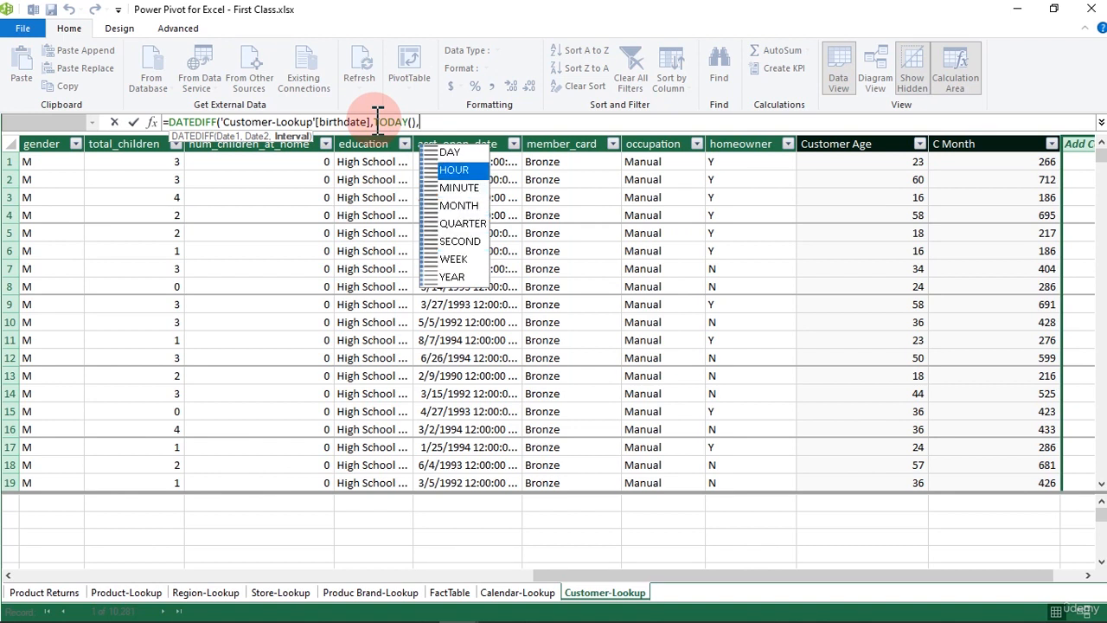
{"action": "key", "text": "Tab"}
{"action": "type", "text": ")"}
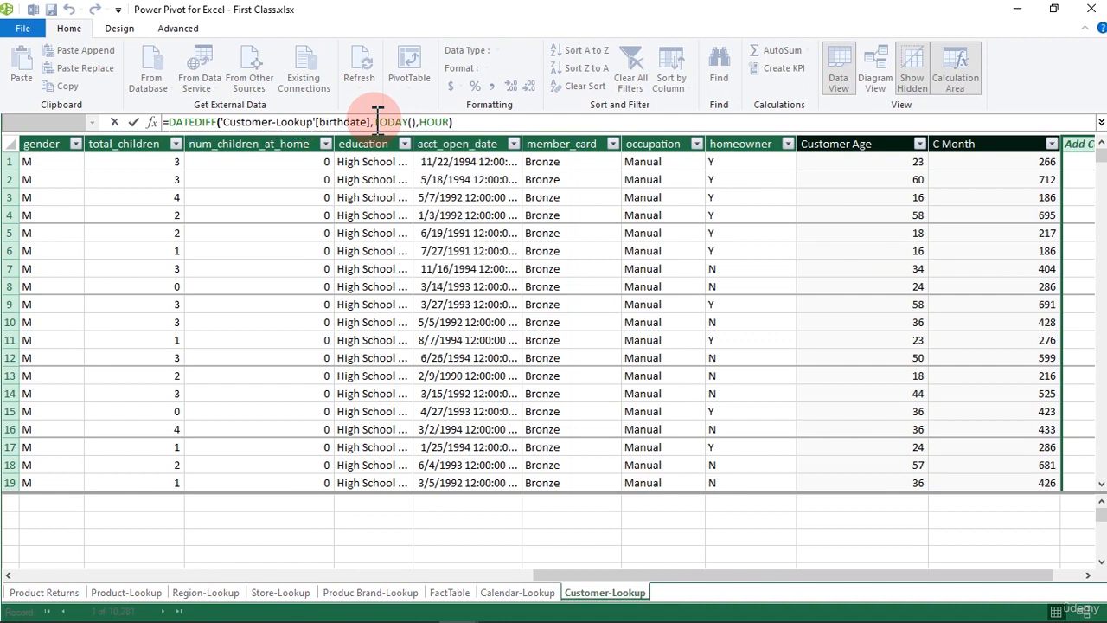
{"action": "key", "text": "Return"}
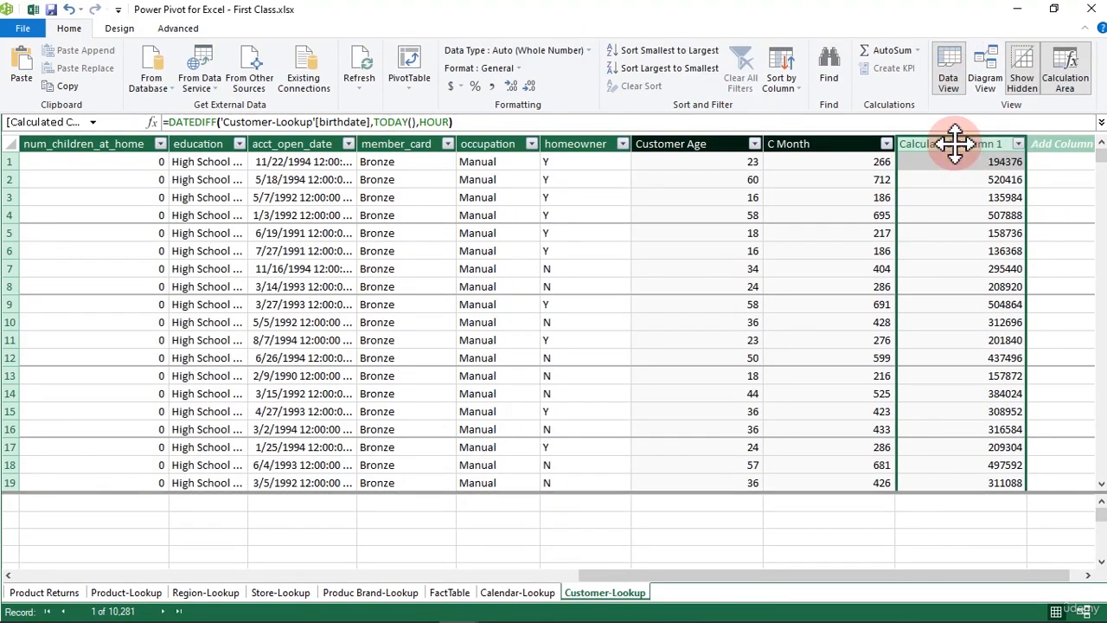
Format the hour-based calculated column with thousands separators and no decimal places.
{"action": "left_click", "coordinate": [491, 86]}
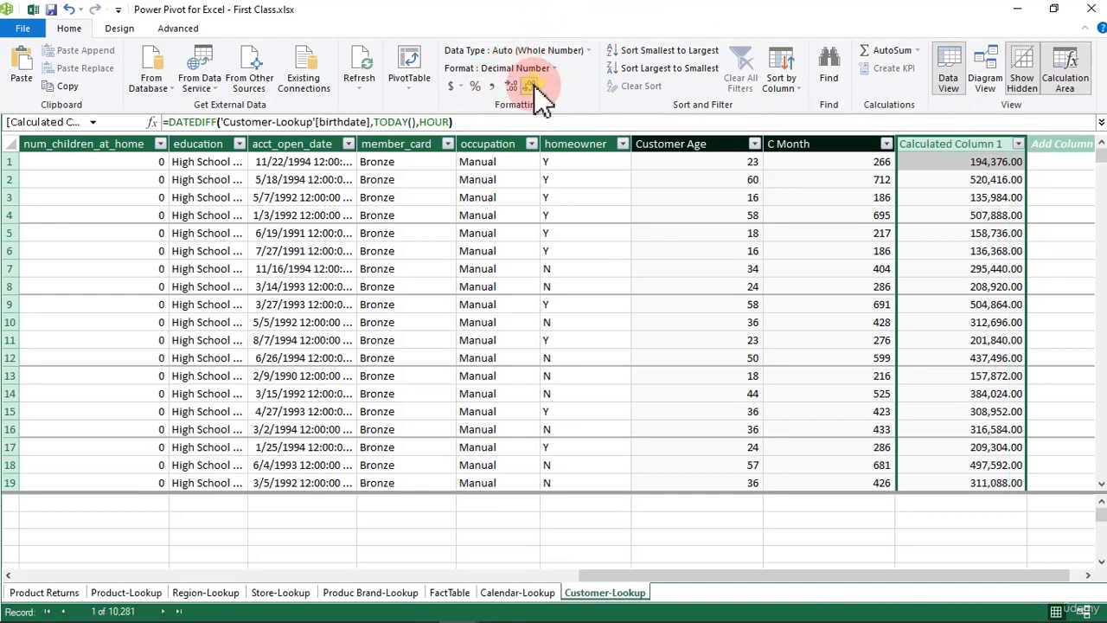
{"action": "left_click", "coordinate": [529, 86]}
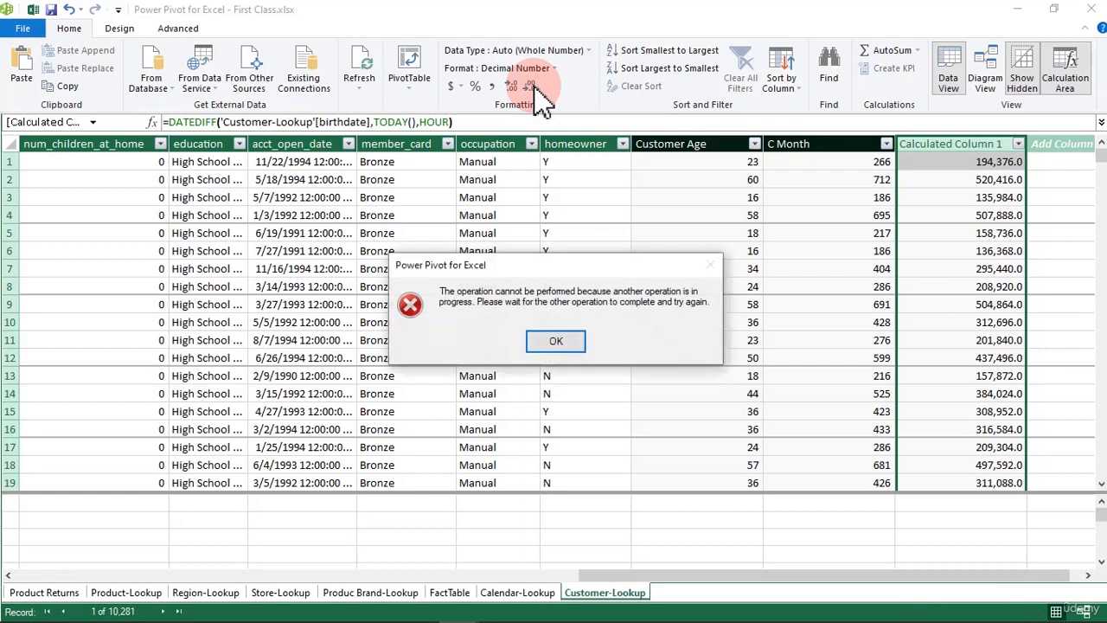
{"action": "left_click", "coordinate": [558, 342]}
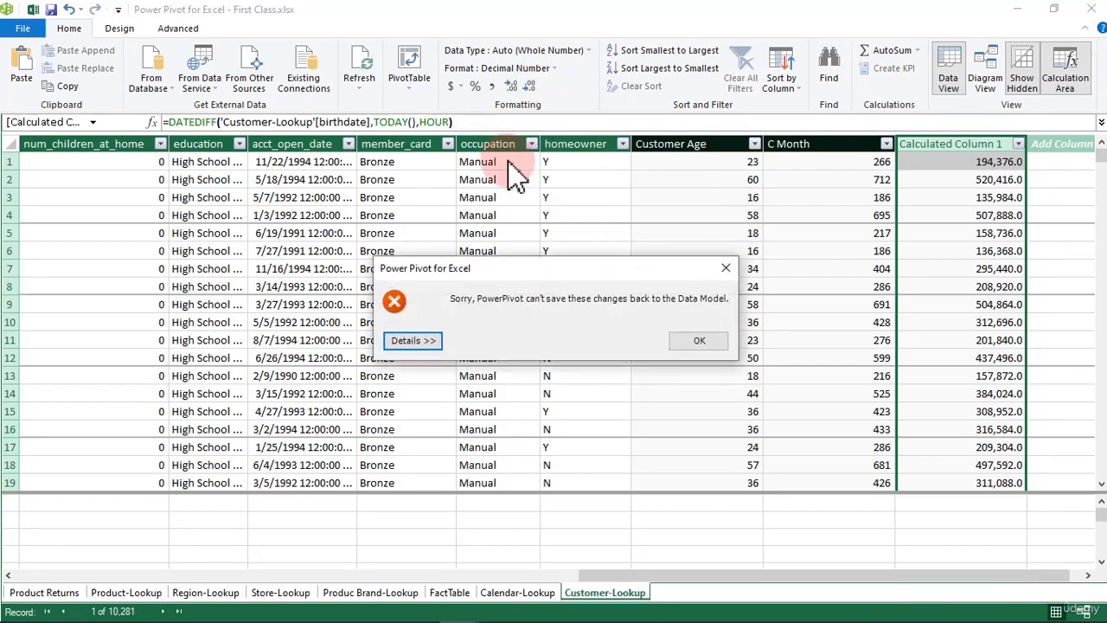
{"action": "left_click", "coordinate": [699, 342]}
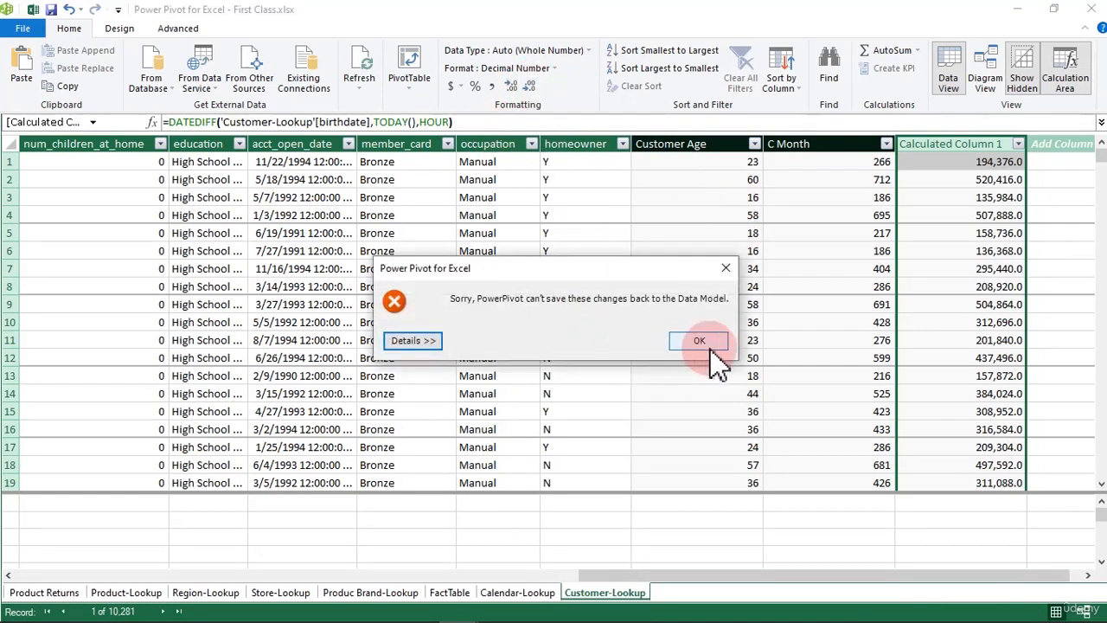
{"action": "left_click", "coordinate": [927, 217]}
{"action": "left_click", "coordinate": [957, 144]}
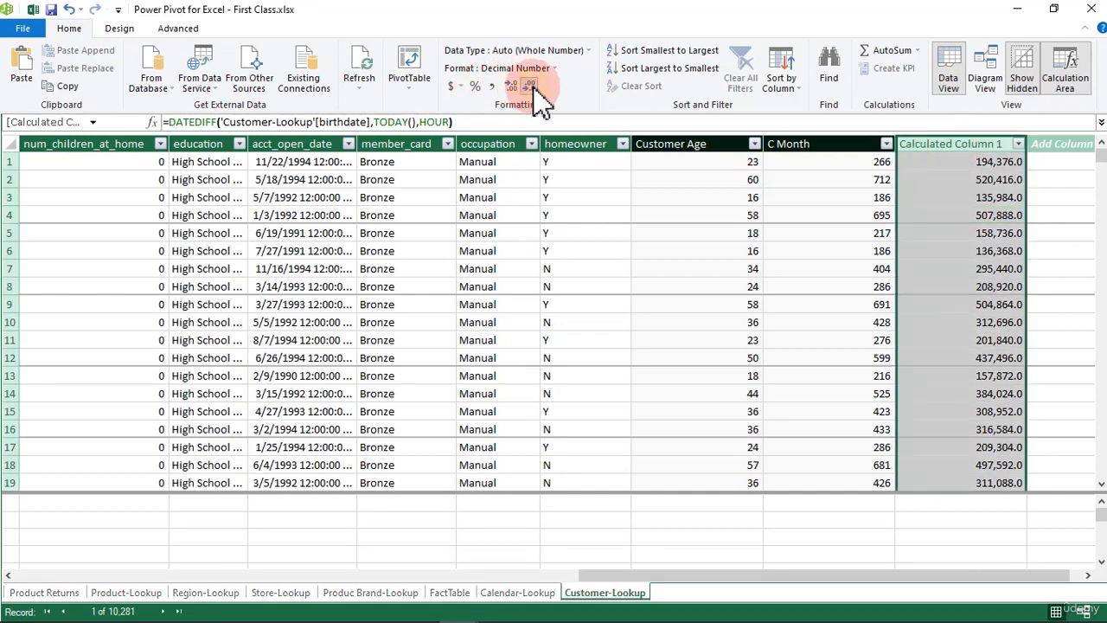
{"action": "left_click", "coordinate": [534, 88]}
{"action": "left_click", "coordinate": [979, 199]}
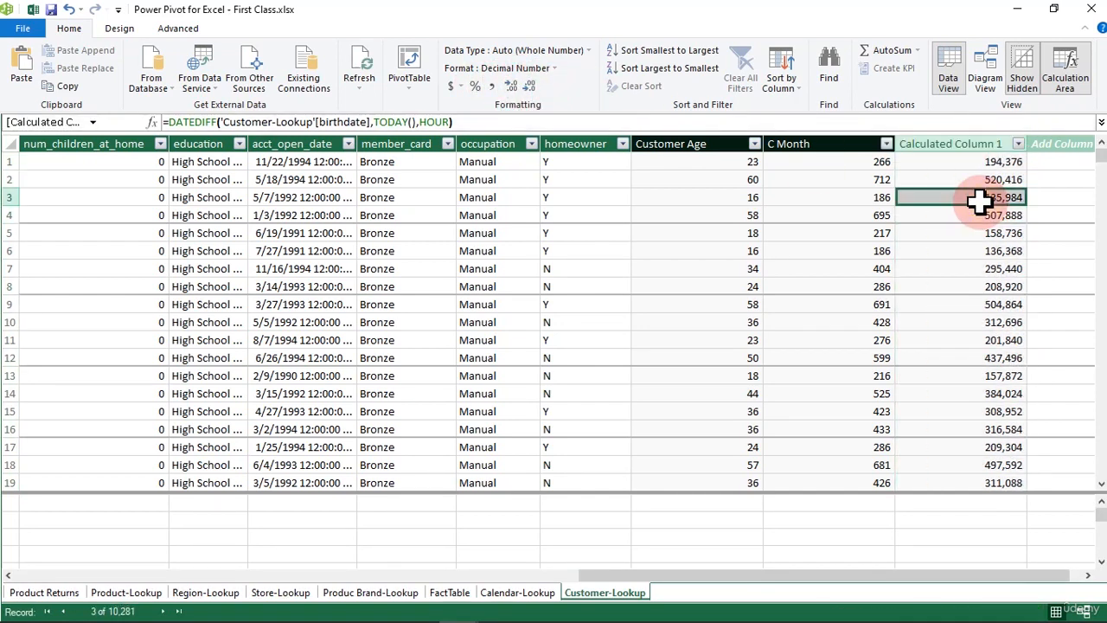
Compare the Customer Age value in row 4 with the birthdate in the same row.
{"action": "left_click", "coordinate": [695, 162]}
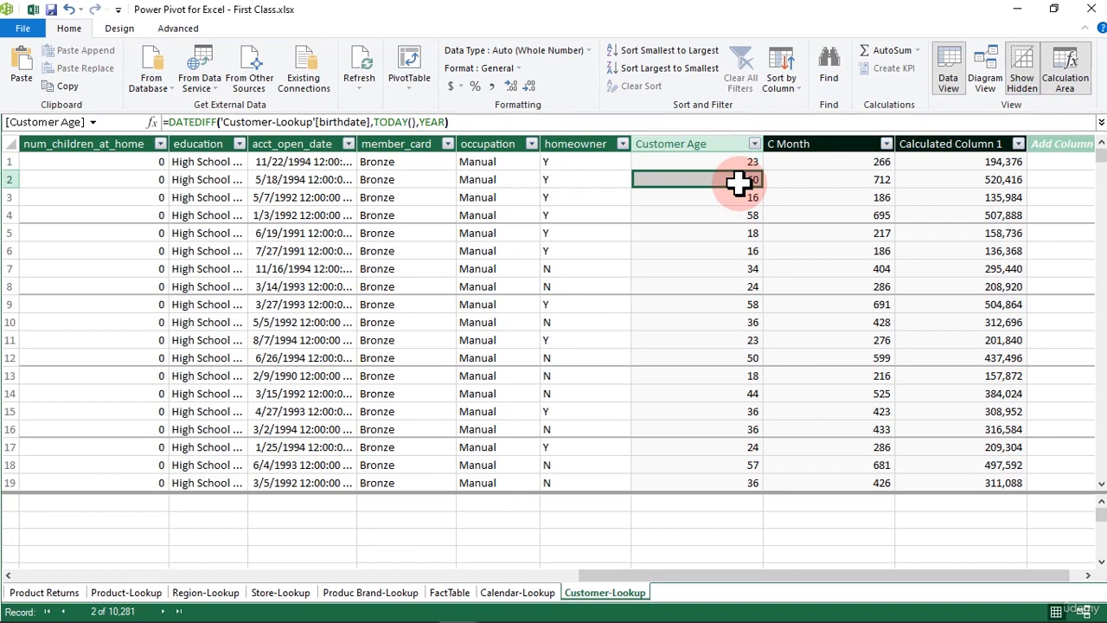
{"action": "left_click", "coordinate": [737, 200]}
{"action": "left_click", "coordinate": [733, 217]}
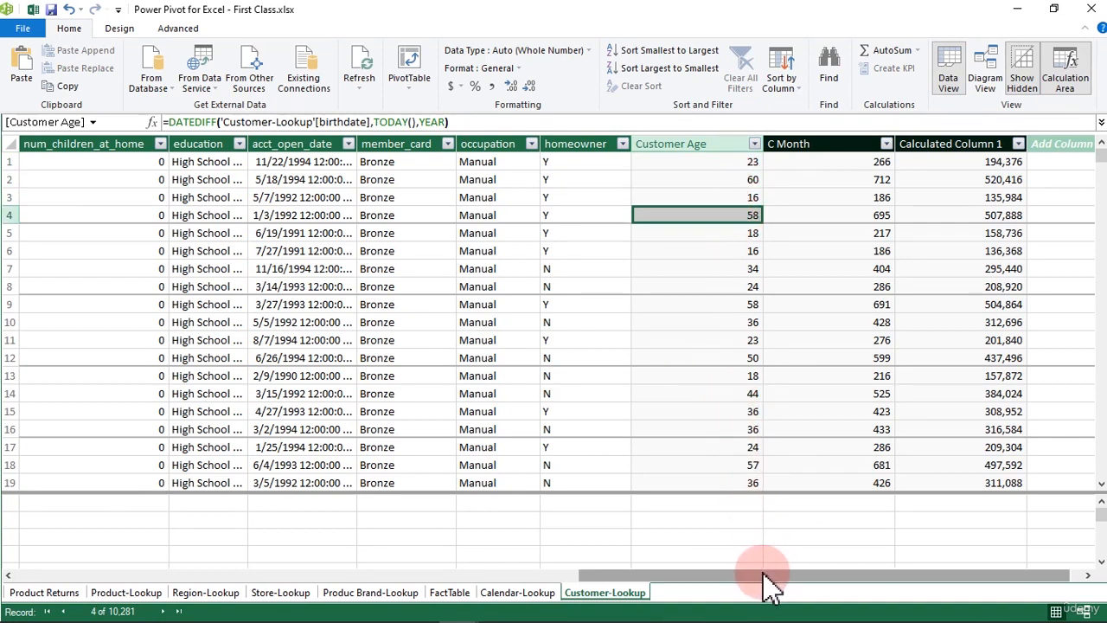
{"action": "left_click_drag", "start_coordinate": [758, 571], "coordinate": [568, 580]}
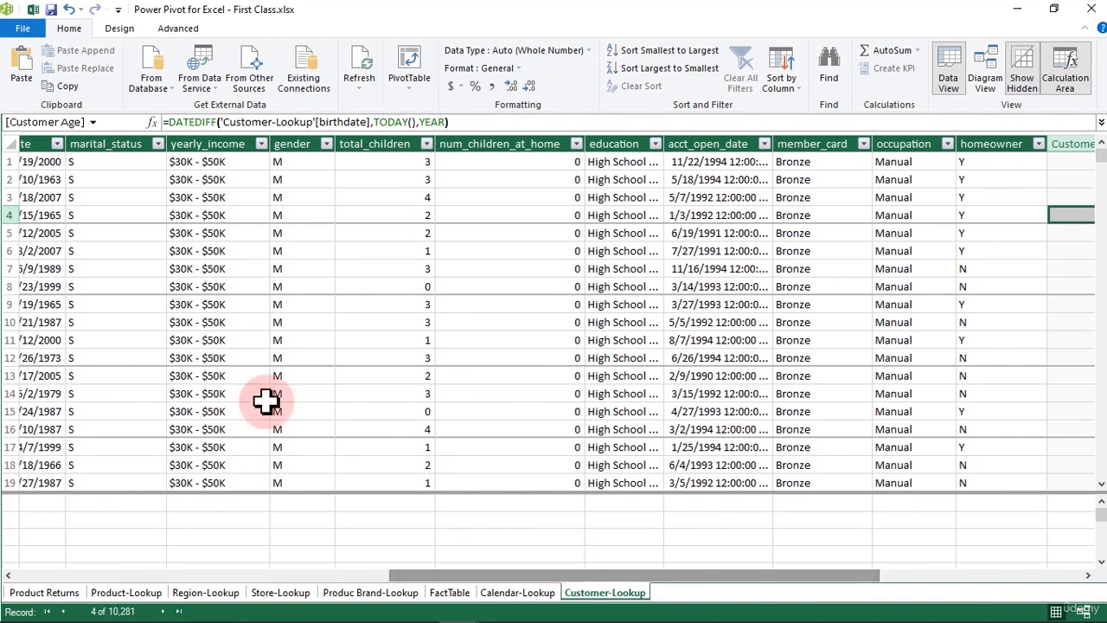
{"action": "left_click", "coordinate": [9, 217]}
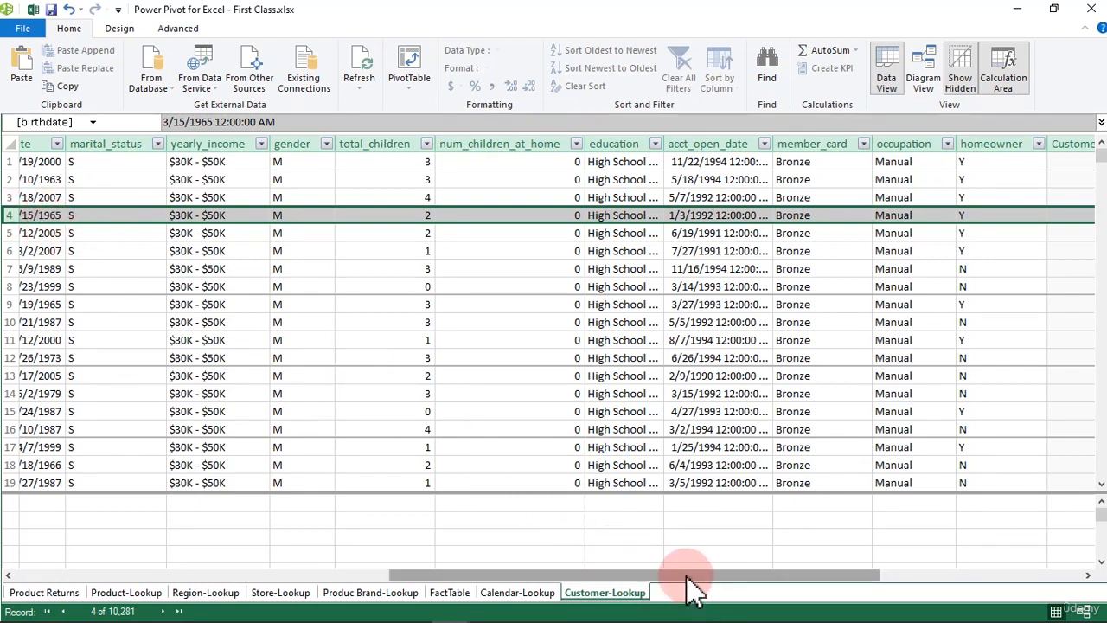
{"action": "left_click_drag", "start_coordinate": [695, 575], "coordinate": [790, 585]}
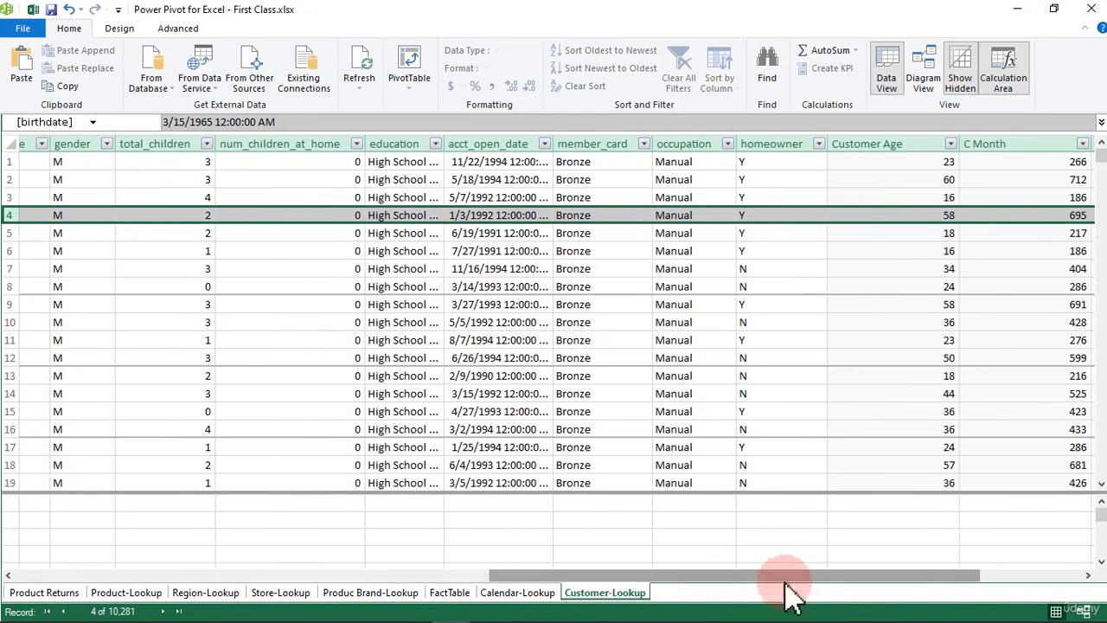
Switch to Calculator and subtract the row 4 customer's birth year from 2023 to check the age.
{"action": "mouse_move", "coordinate": [809, 615]}
{"action": "left_click", "coordinate": [913, 606]}
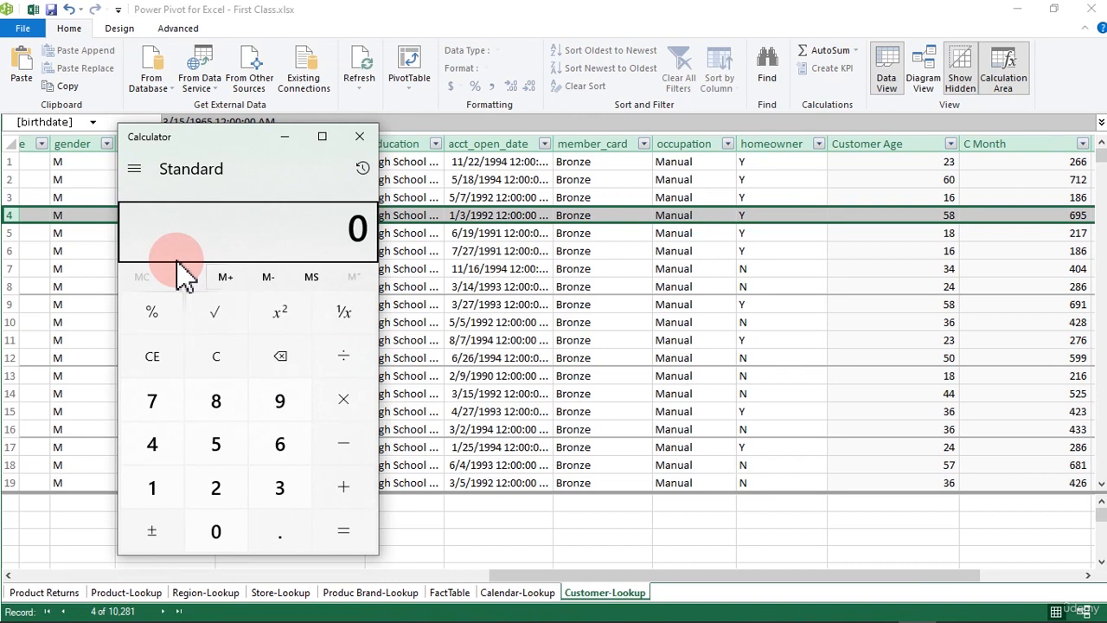
{"action": "type", "text": "2"}
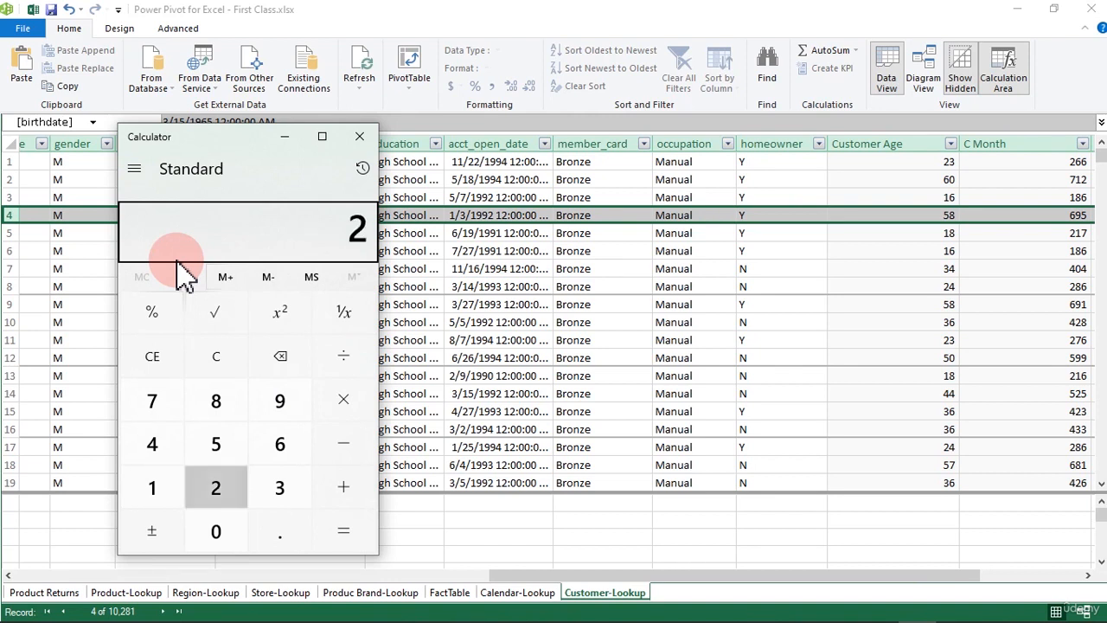
{"action": "type", "text": ",023"}
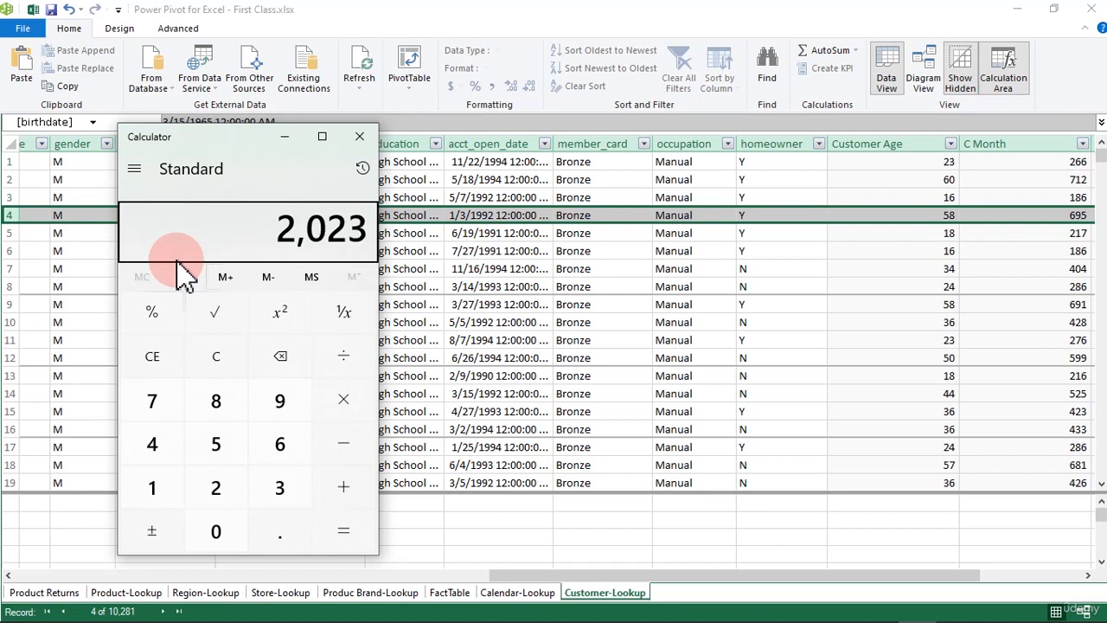
{"action": "key", "text": "minus"}
{"action": "type", "text": "1"}
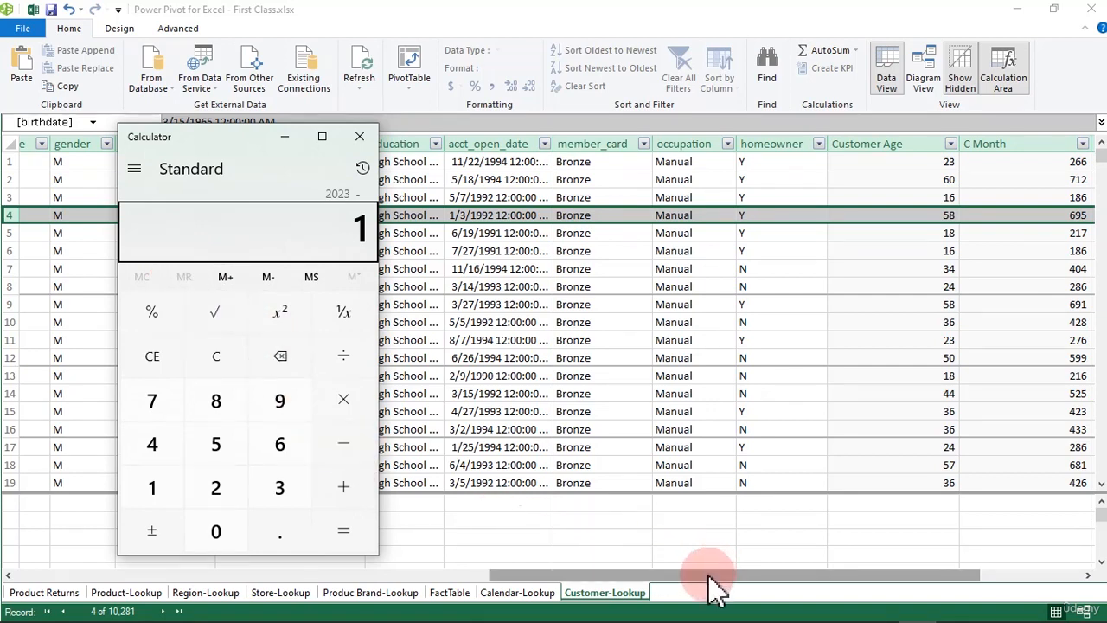
{"action": "left_click_drag", "start_coordinate": [709, 575], "coordinate": [587, 582]}
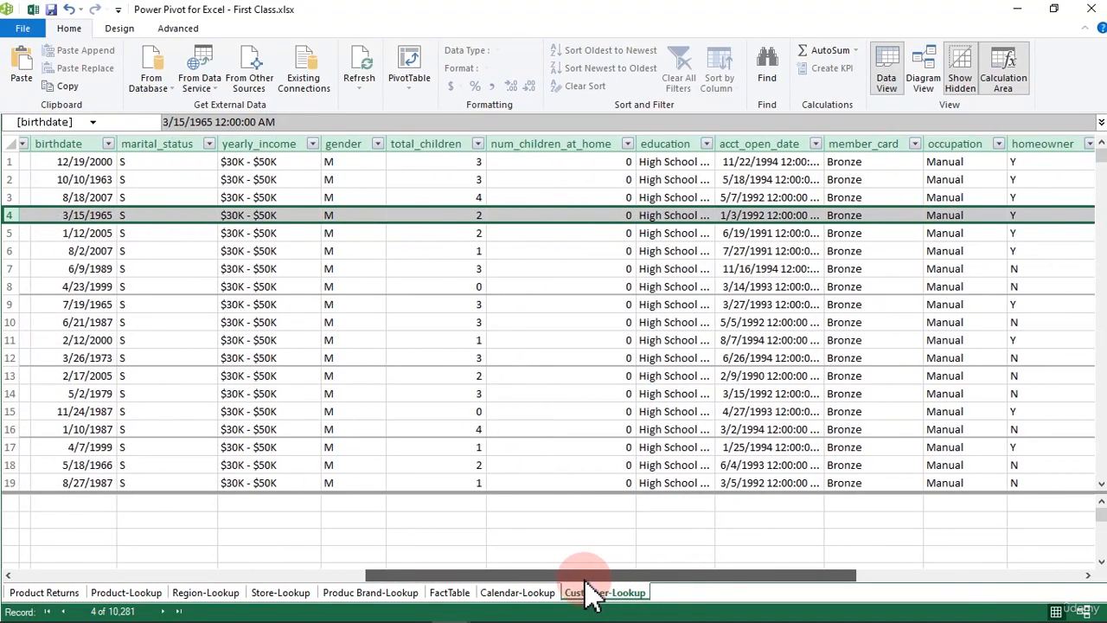
{"action": "left_click", "coordinate": [917, 606]}
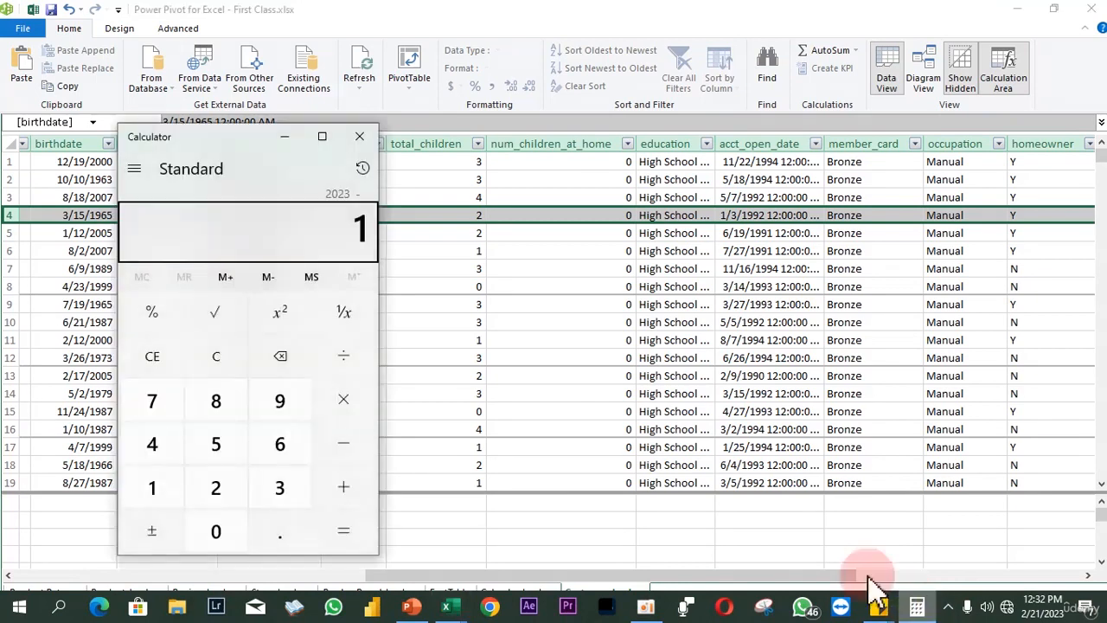
{"action": "type", "text": "9"}
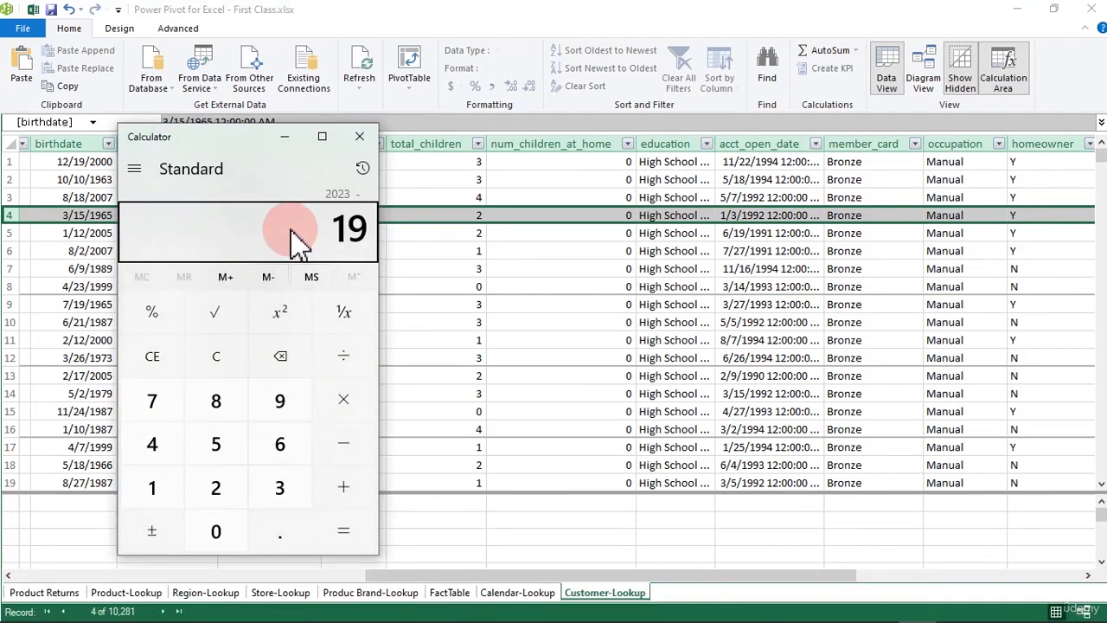
{"action": "type", "text": "65"}
{"action": "key", "text": "Return"}
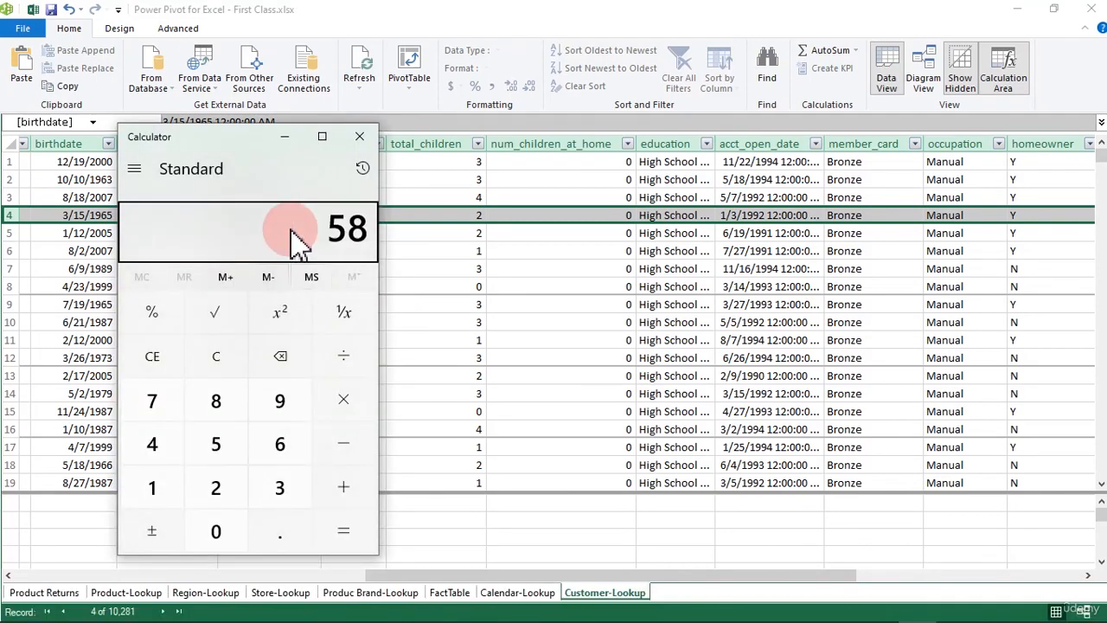
Examine the hour-based value and its formula in row 4, and select that calculated column.
{"action": "left_click_drag", "start_coordinate": [744, 576], "coordinate": [920, 563]}
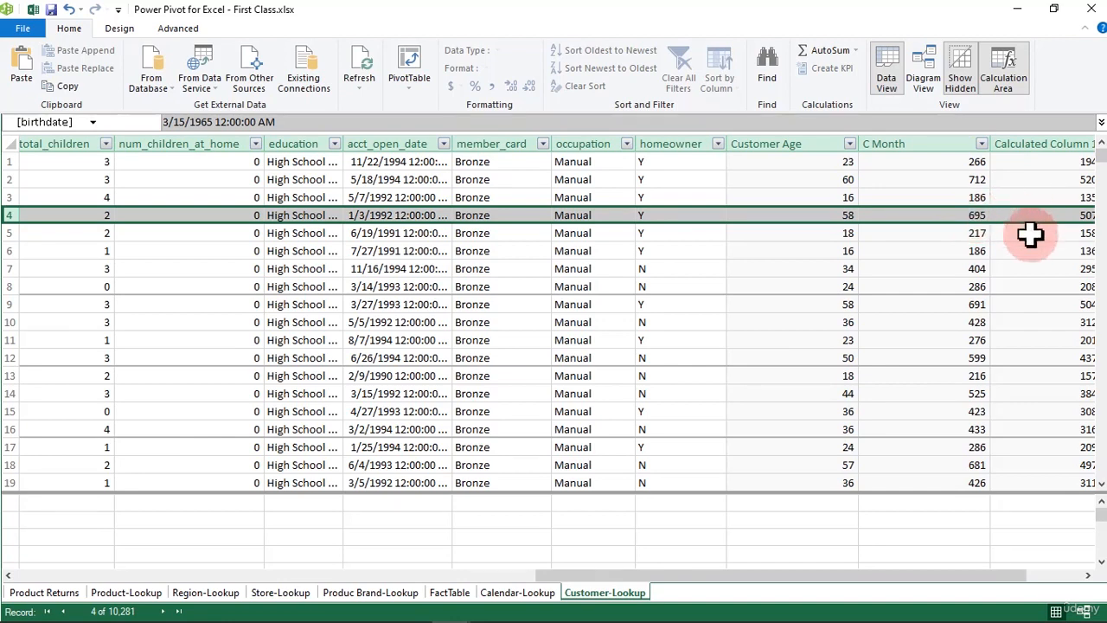
{"action": "left_click_drag", "start_coordinate": [984, 575], "coordinate": [1058, 566]}
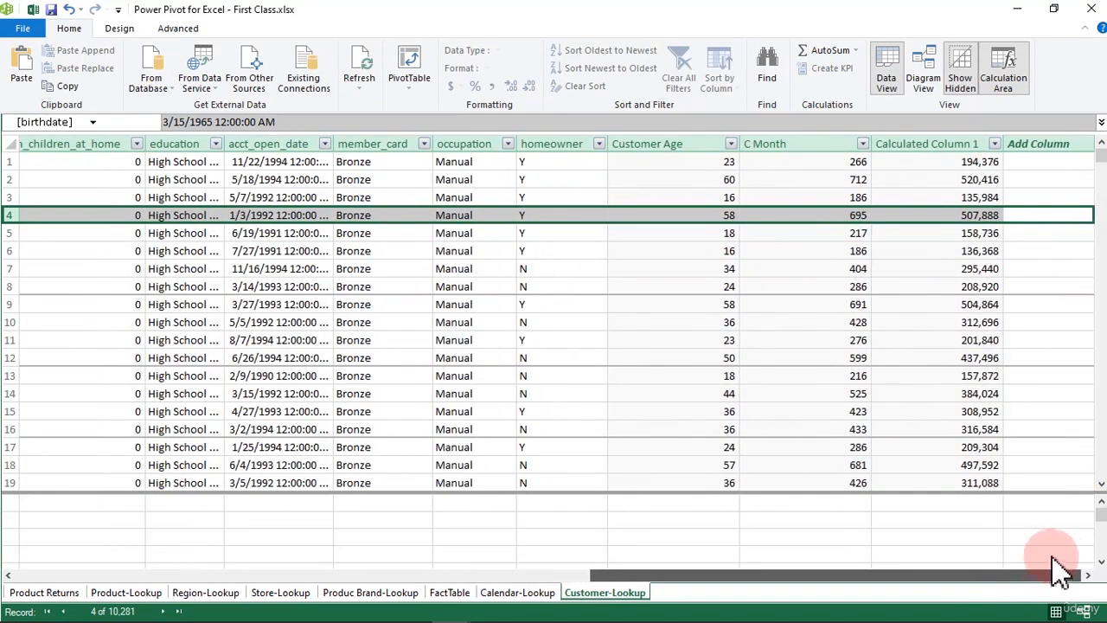
{"action": "left_click", "coordinate": [983, 217]}
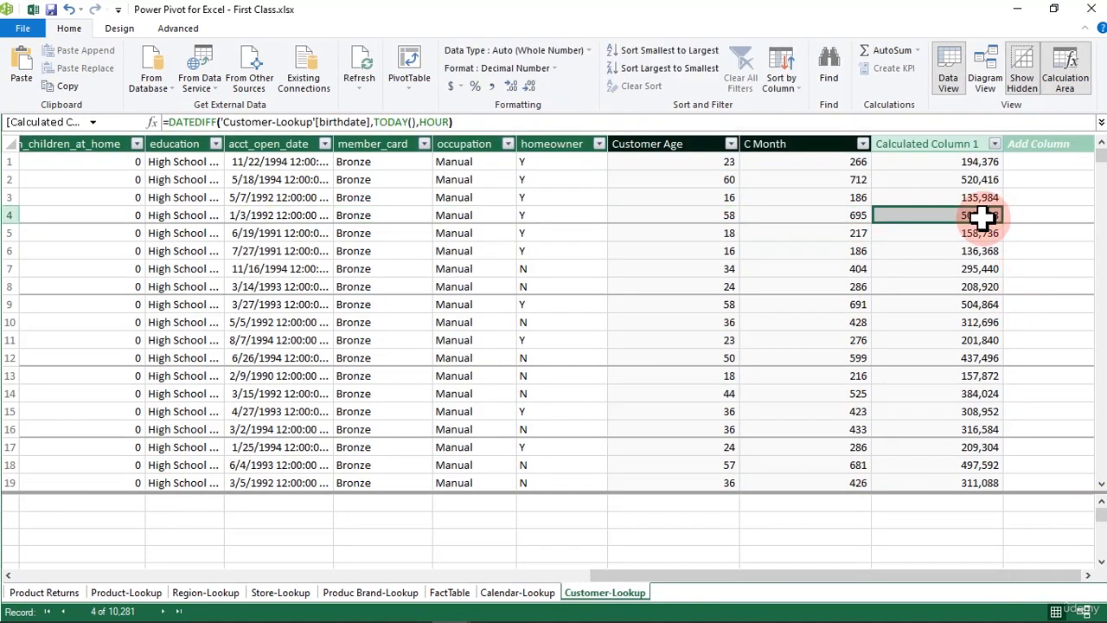
{"action": "left_click", "coordinate": [420, 121]}
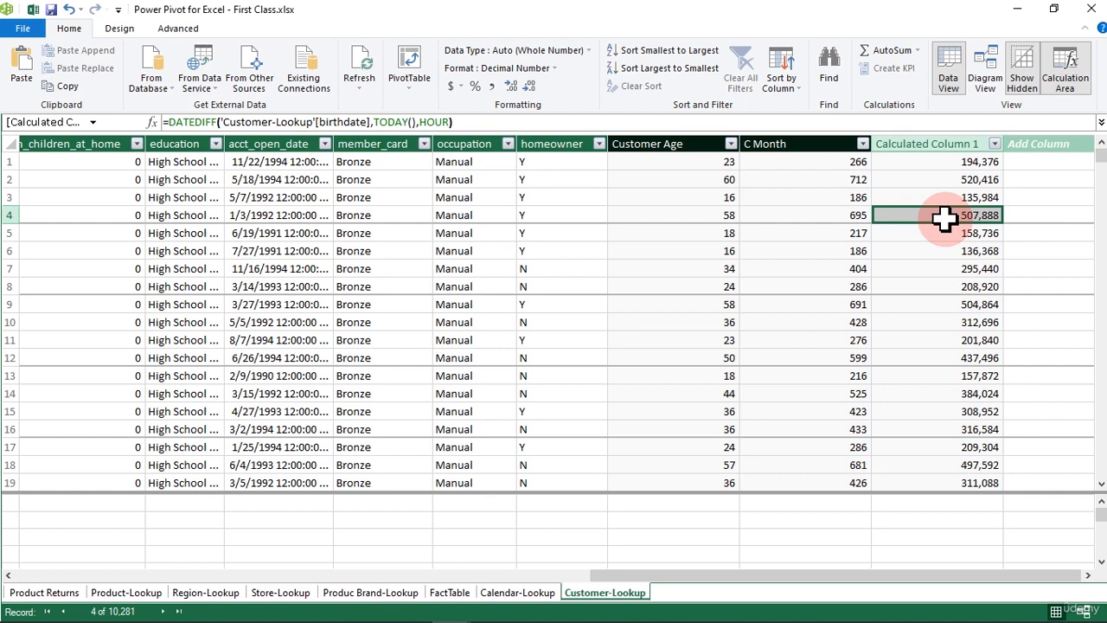
{"action": "left_click", "coordinate": [899, 141]}
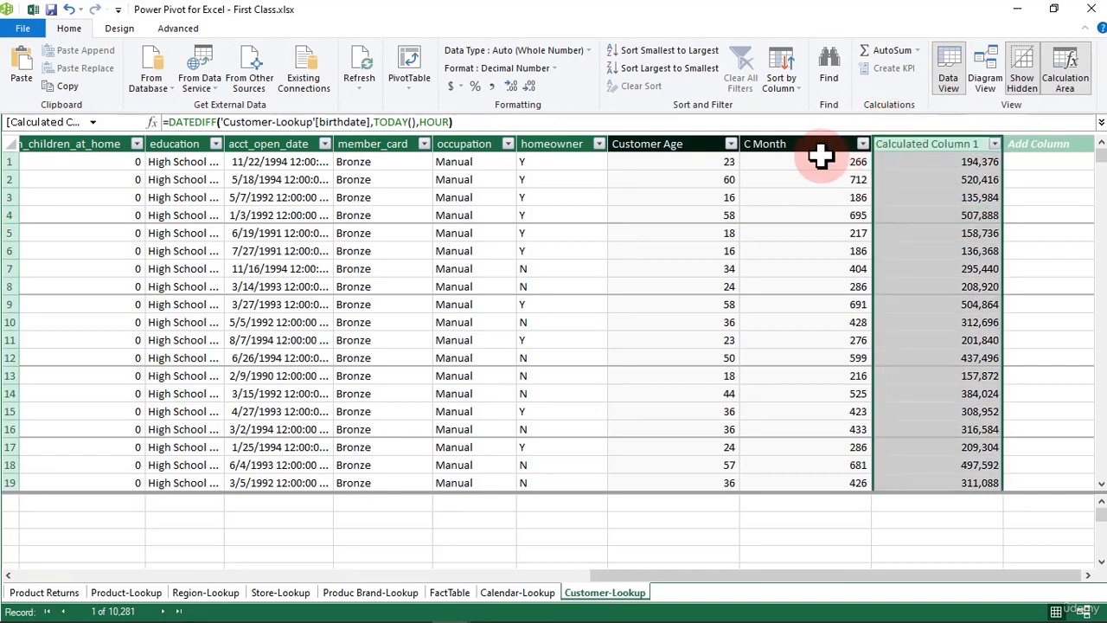
Permanently delete the month-based C Month calculated column from the Customer-Lookup table.
{"action": "left_click", "coordinate": [810, 138]}
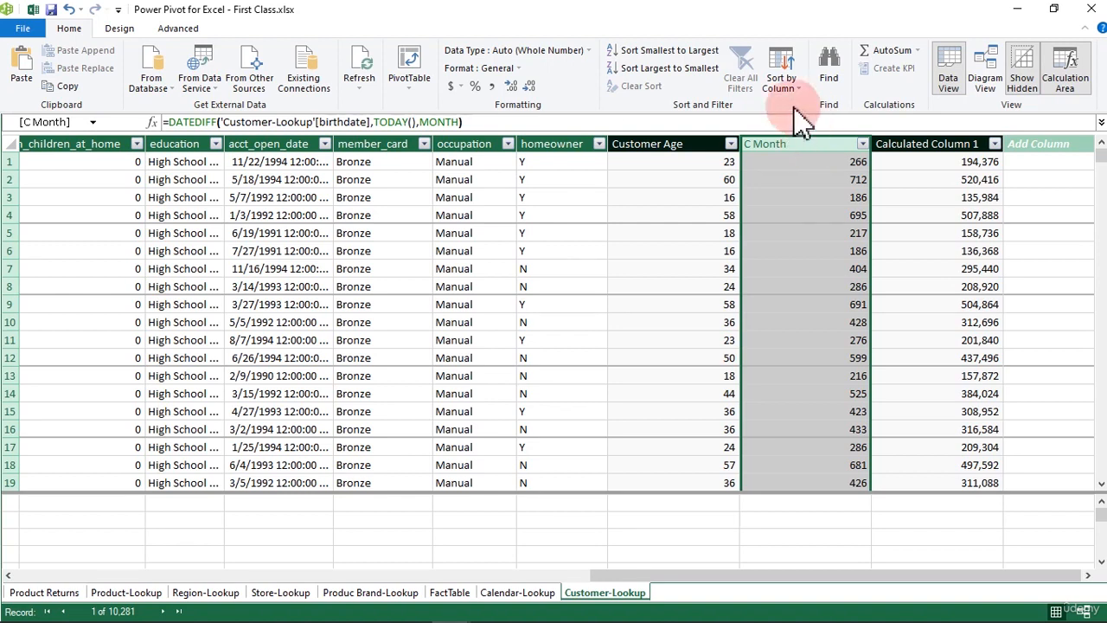
{"action": "right_click", "coordinate": [823, 147]}
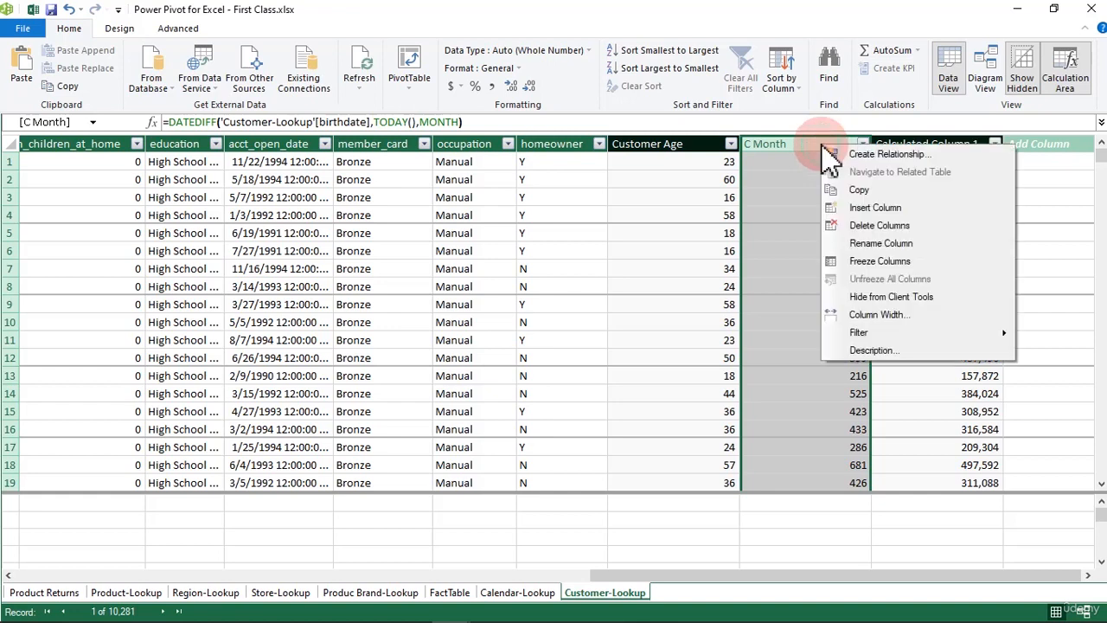
{"action": "left_click", "coordinate": [856, 225]}
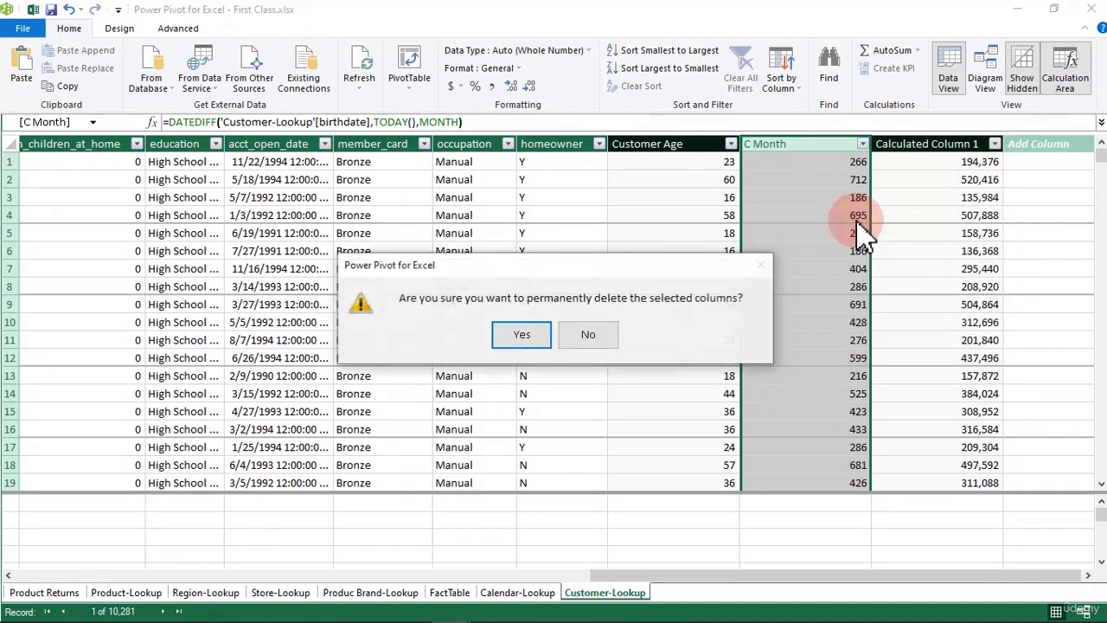
{"action": "left_click", "coordinate": [542, 338]}
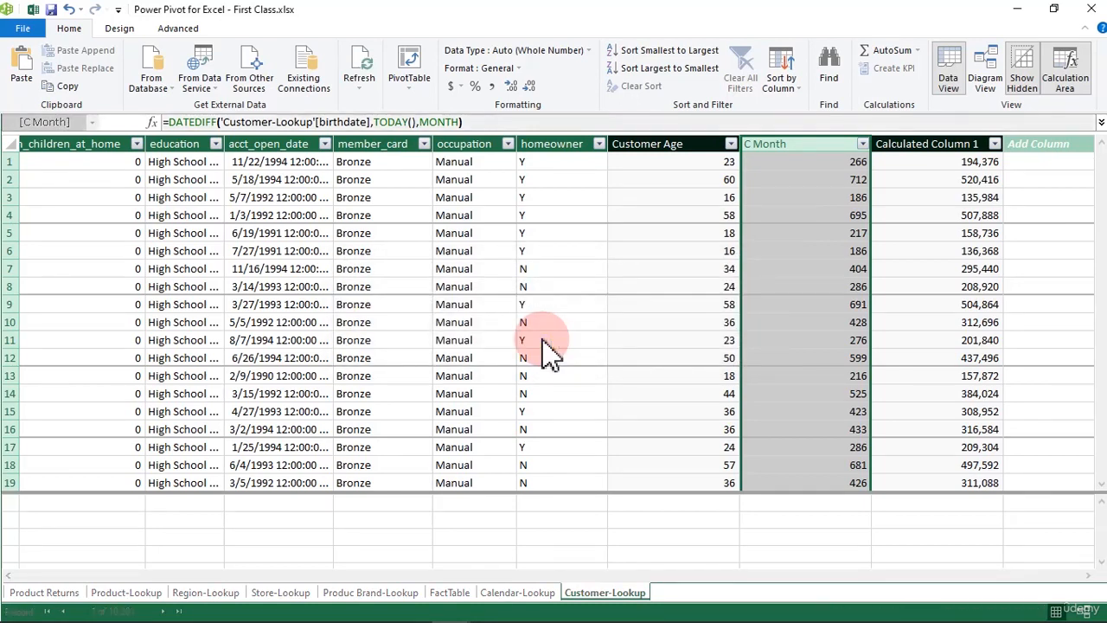
Permanently delete the hour-based calculated column and select the row 5 value in the Customer Age column.
{"action": "right_click", "coordinate": [924, 143]}
{"action": "left_click", "coordinate": [951, 226]}
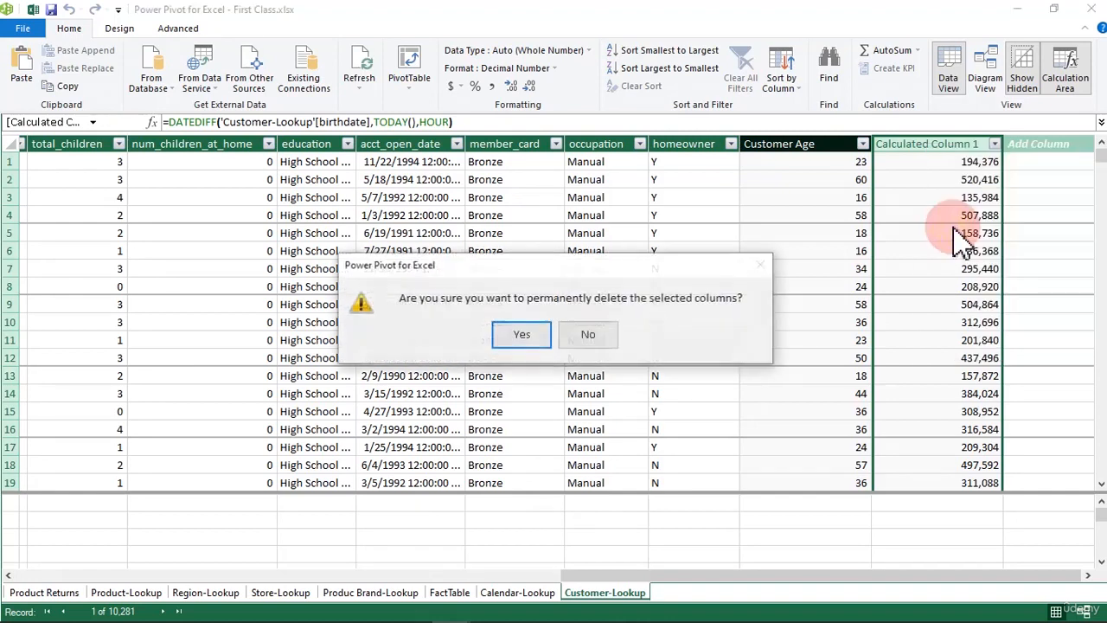
{"action": "left_click", "coordinate": [535, 340]}
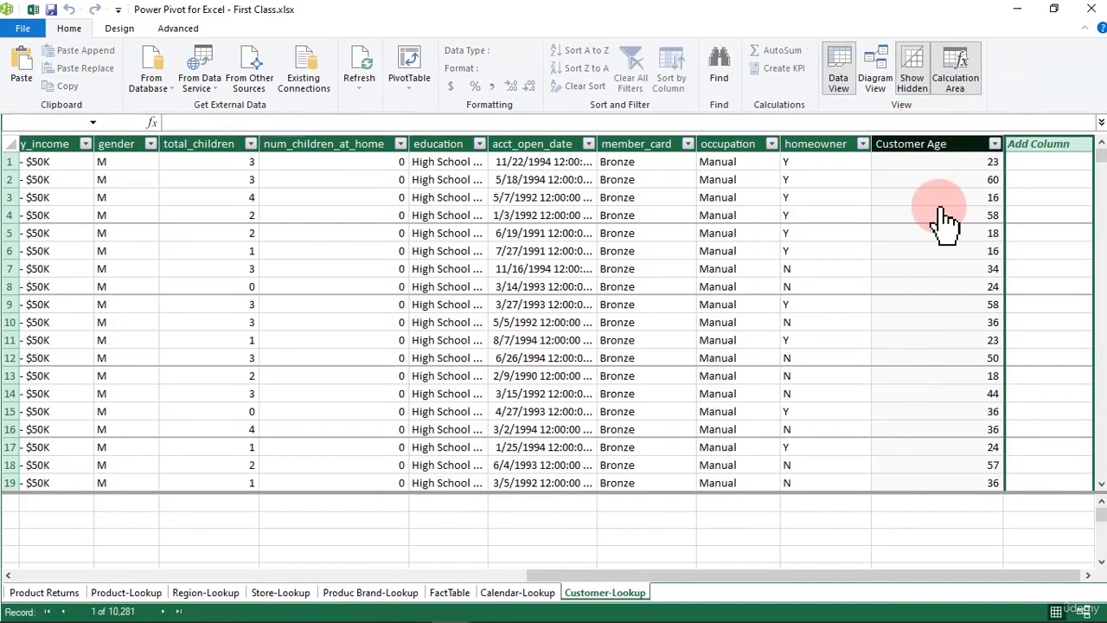
{"action": "left_click", "coordinate": [927, 175]}
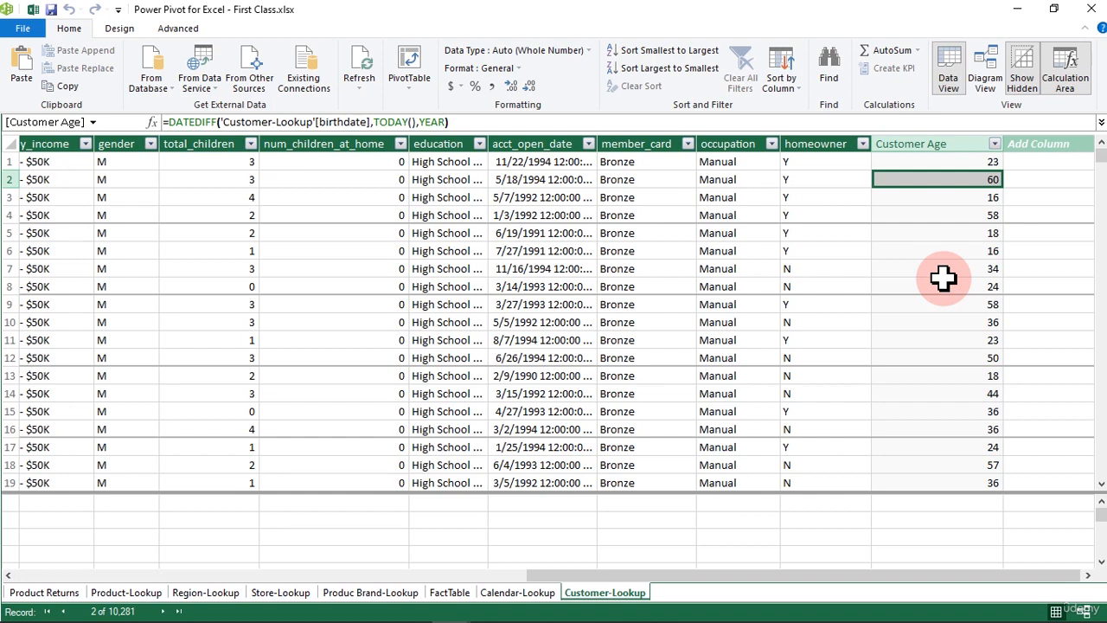
{"action": "left_click", "coordinate": [924, 229]}
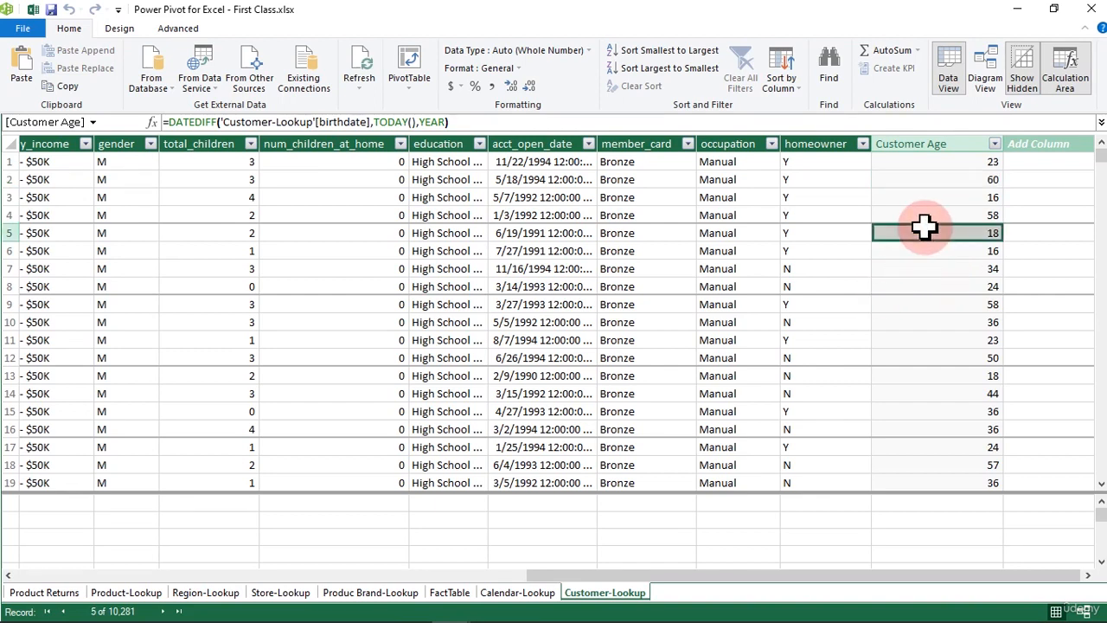